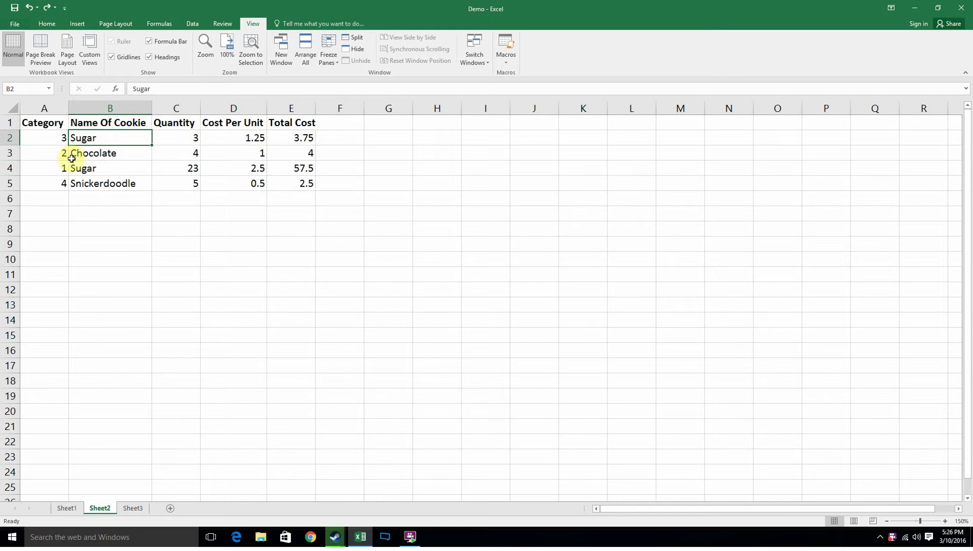
# - Select cell B2, the first cookie name in Sheet2's cookie table
pyautogui.hotkey('ctrl', 'Down')
pyautogui.click(50, 138)
pyautogui.click(121, 143)
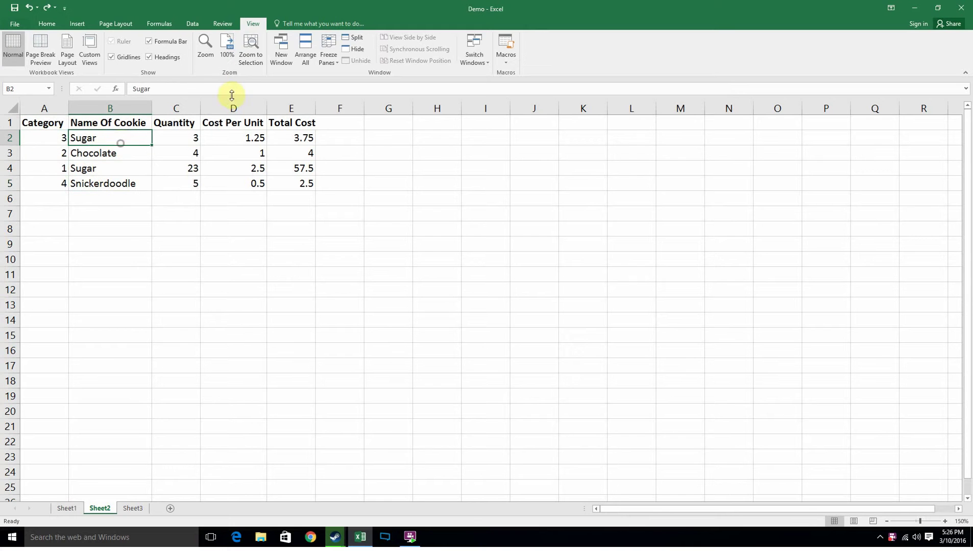
# - Give B2 a List data validation sourced from the cookie names in Sheet3 B1:B4
pyautogui.click(193, 24)
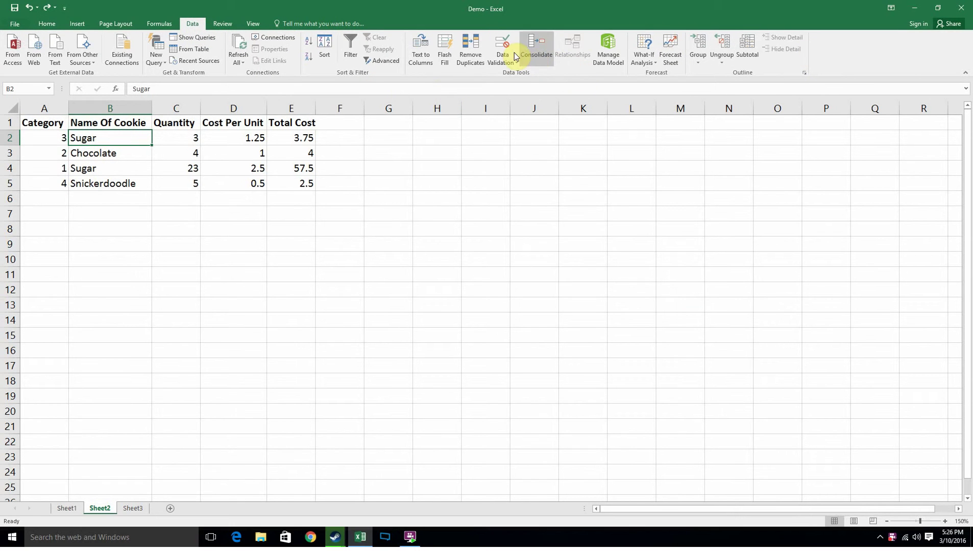
pyautogui.click(499, 46)
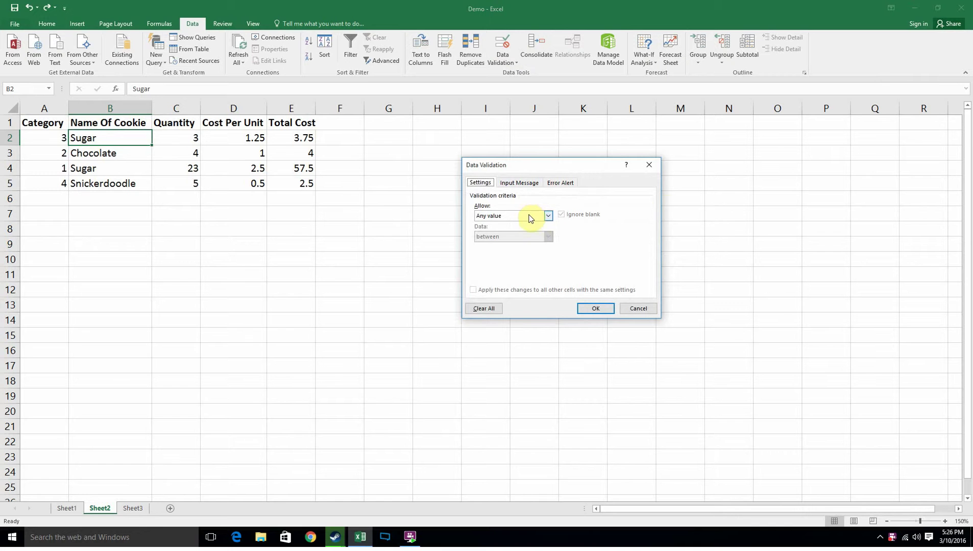
pyautogui.click(548, 216)
pyautogui.click(514, 246)
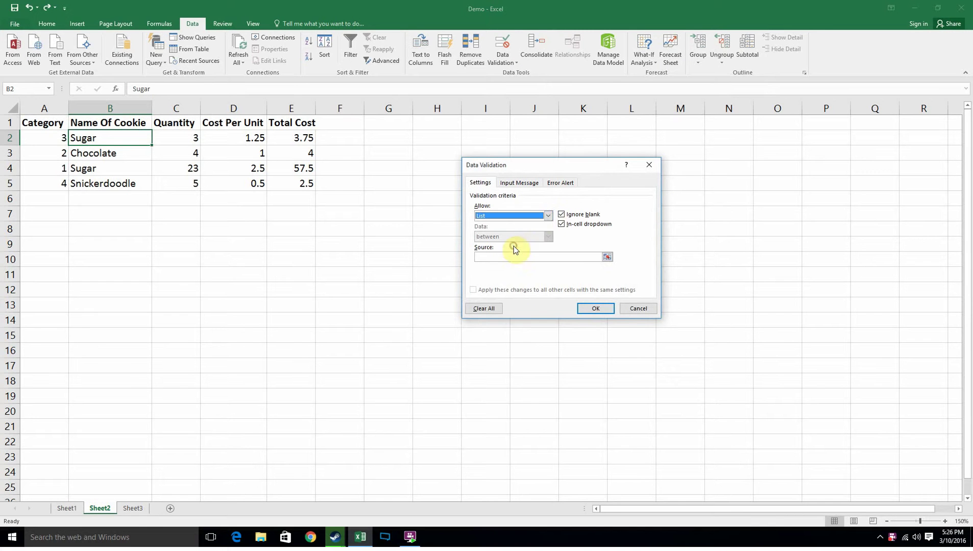
pyautogui.click(607, 257)
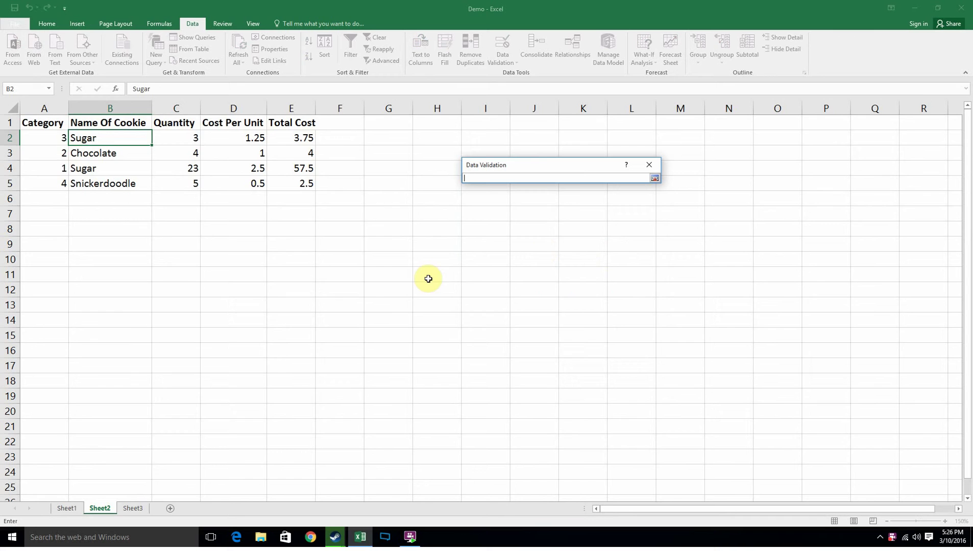
pyautogui.click(133, 508)
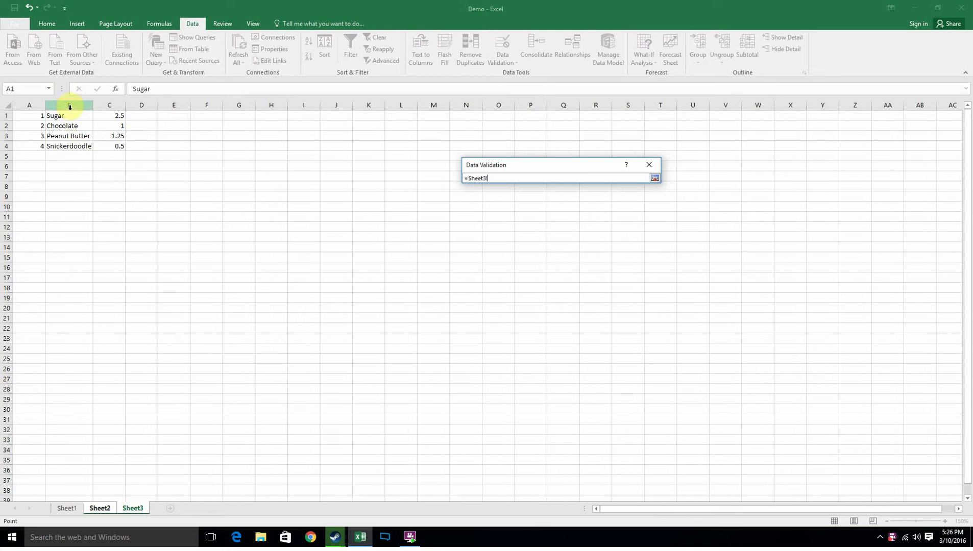
pyautogui.moveTo(66, 117); pyautogui.dragTo(63, 145)
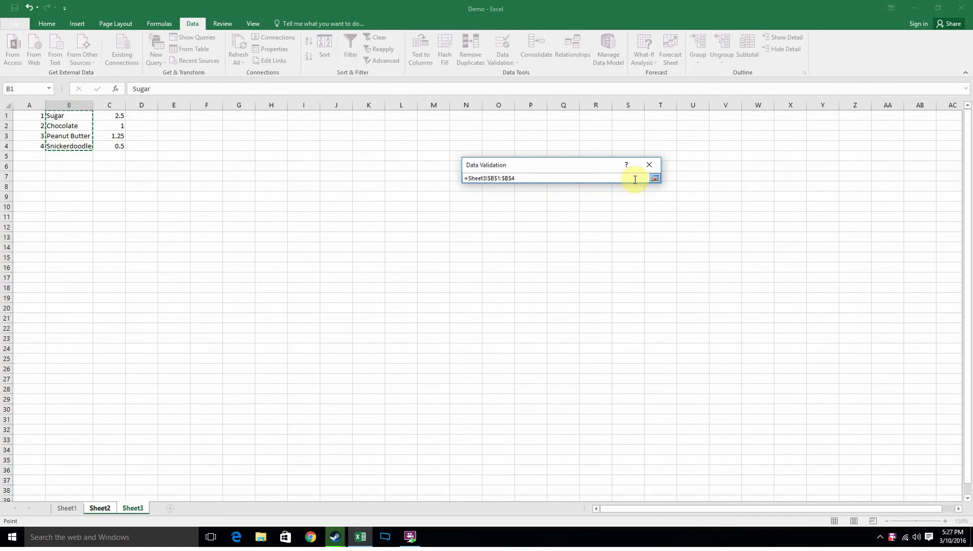
pyautogui.click(655, 178)
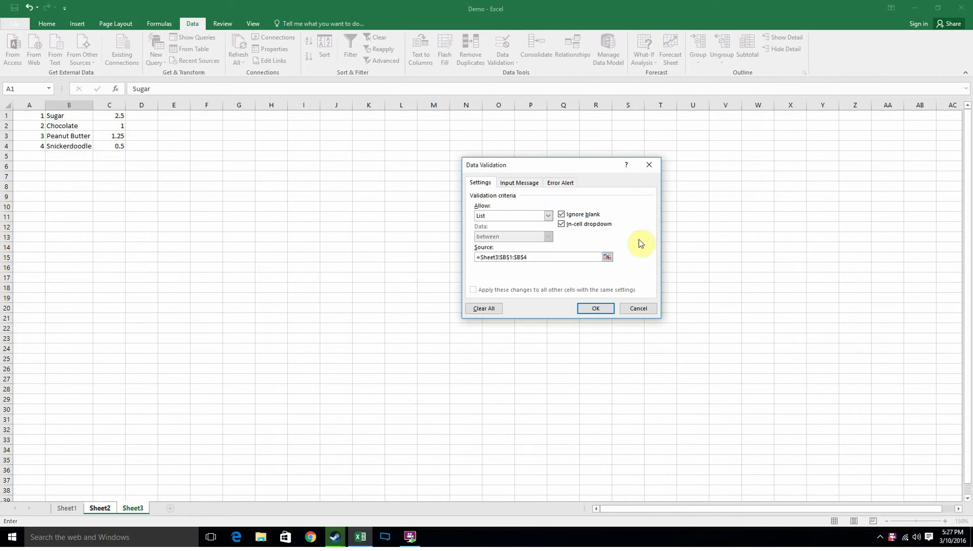
# - Confirm the cookie list, fill it down to B5, and set B3 to Peanut Butter
pyautogui.click(595, 309)
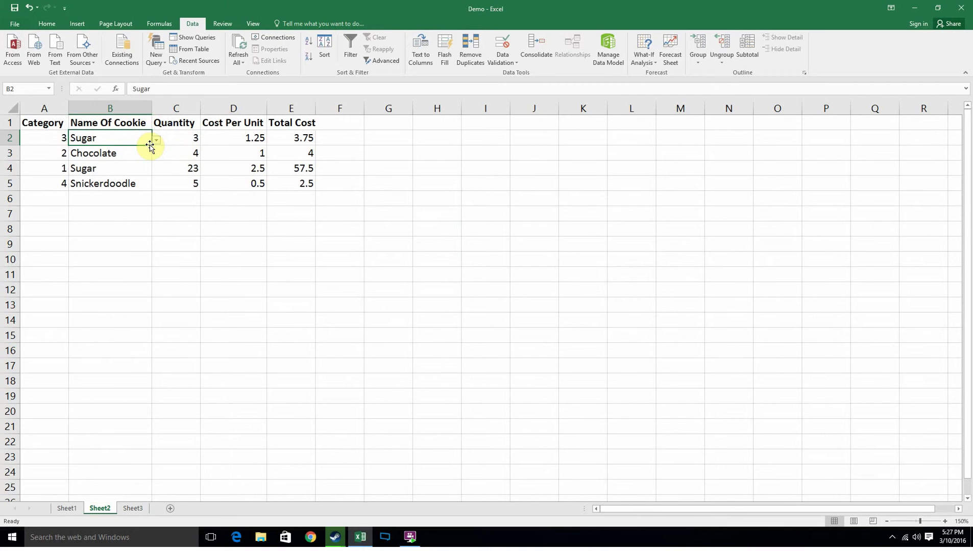
pyautogui.moveTo(152, 147); pyautogui.dragTo(156, 185)
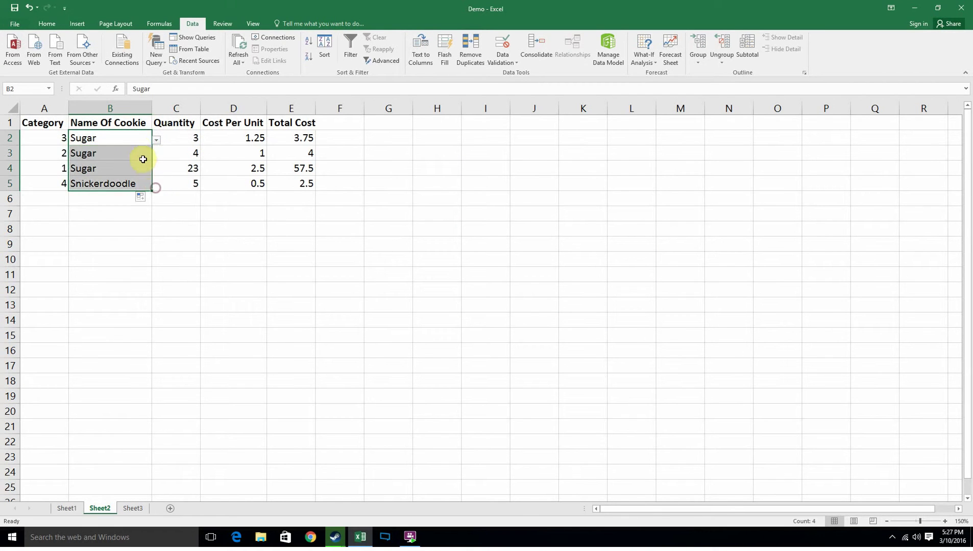
pyautogui.click(138, 155)
pyautogui.click(156, 157)
pyautogui.click(134, 187)
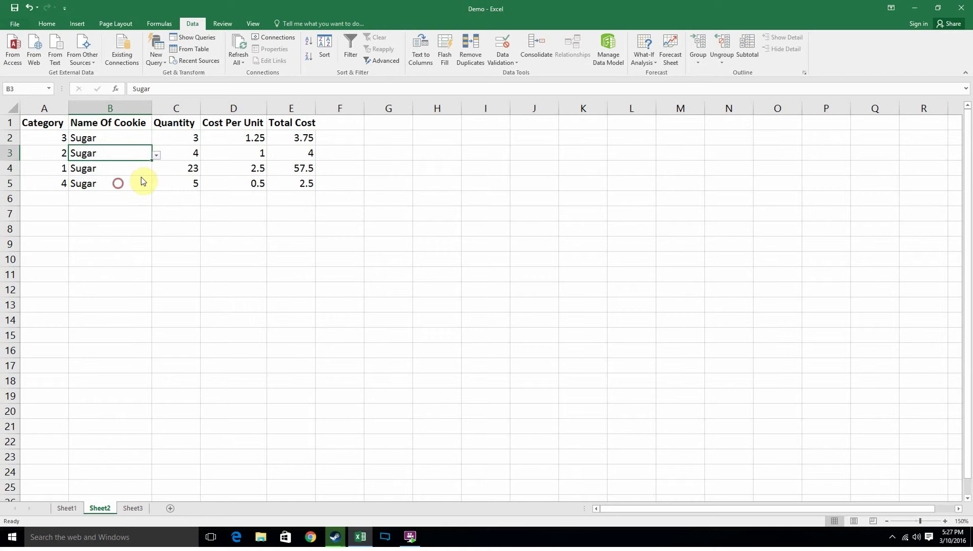
# - Set B4 to Snickerdoodle and B5 to Sugar from their drop-down lists
pyautogui.click(148, 167)
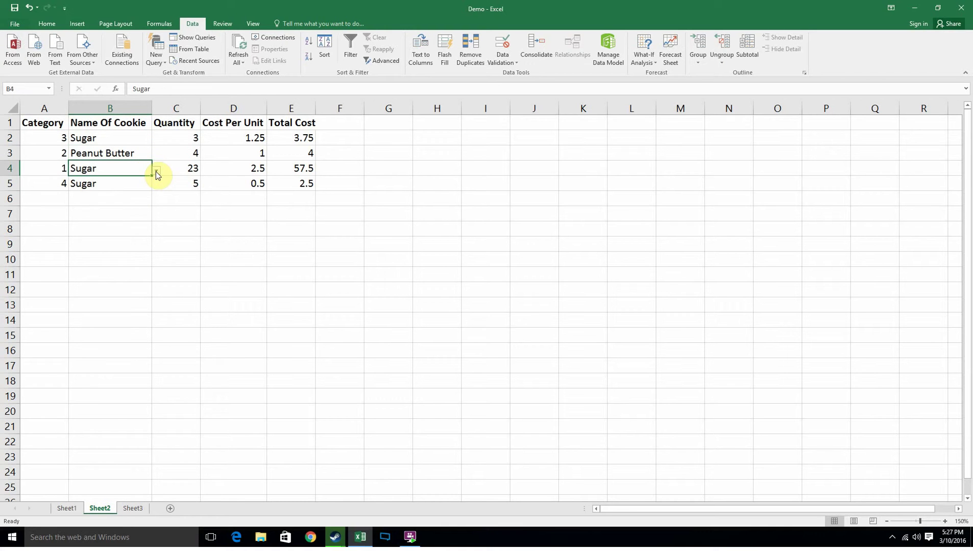
pyautogui.click(157, 170)
pyautogui.click(115, 212)
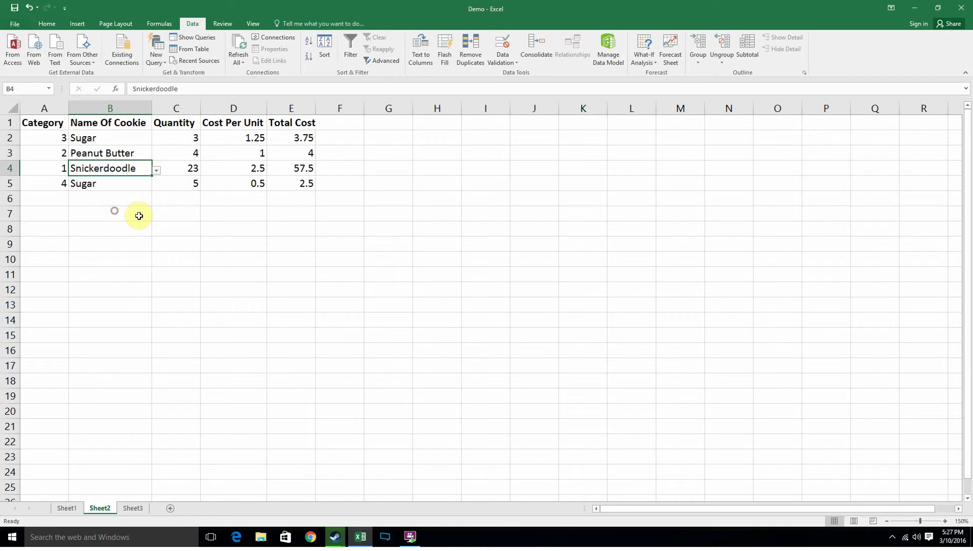
pyautogui.click(129, 183)
pyautogui.click(158, 190)
pyautogui.click(130, 185)
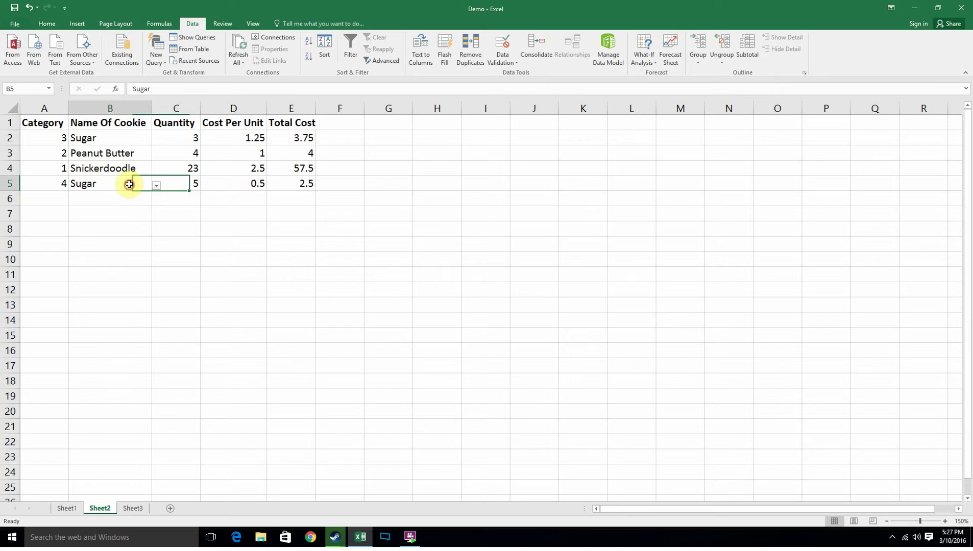
pyautogui.click(155, 186)
pyautogui.click(117, 195)
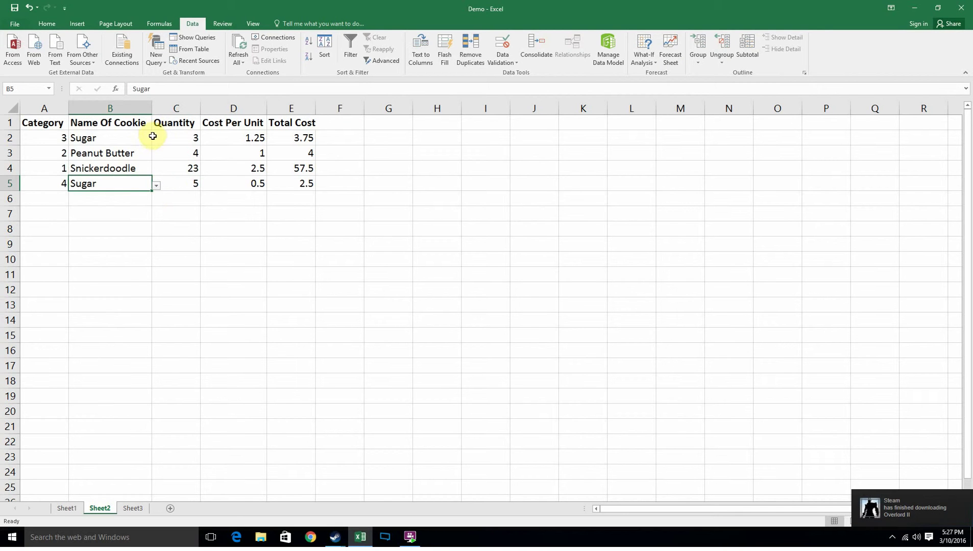
# - Change B2 to Snickerdoodle from its drop-down list
pyautogui.click(151, 141)
pyautogui.click(156, 140)
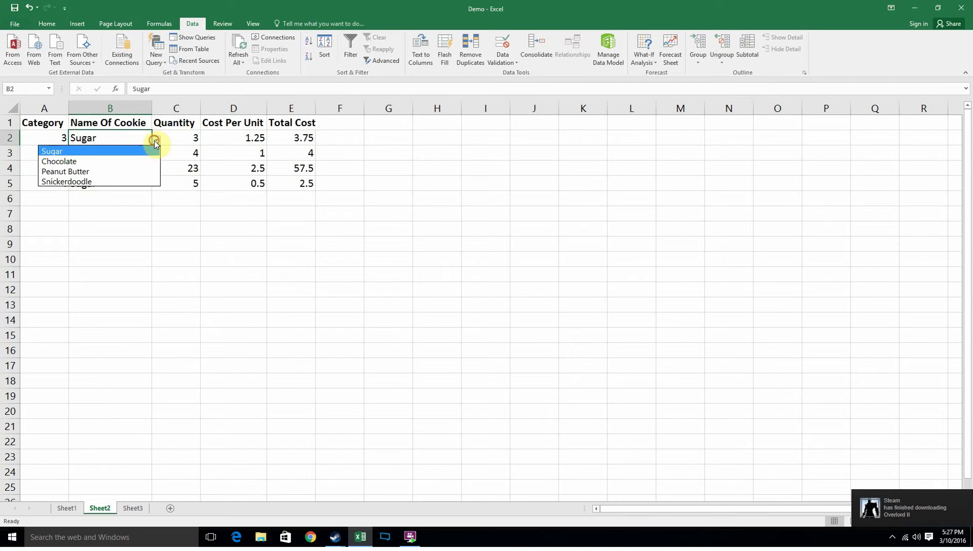
pyautogui.click(135, 182)
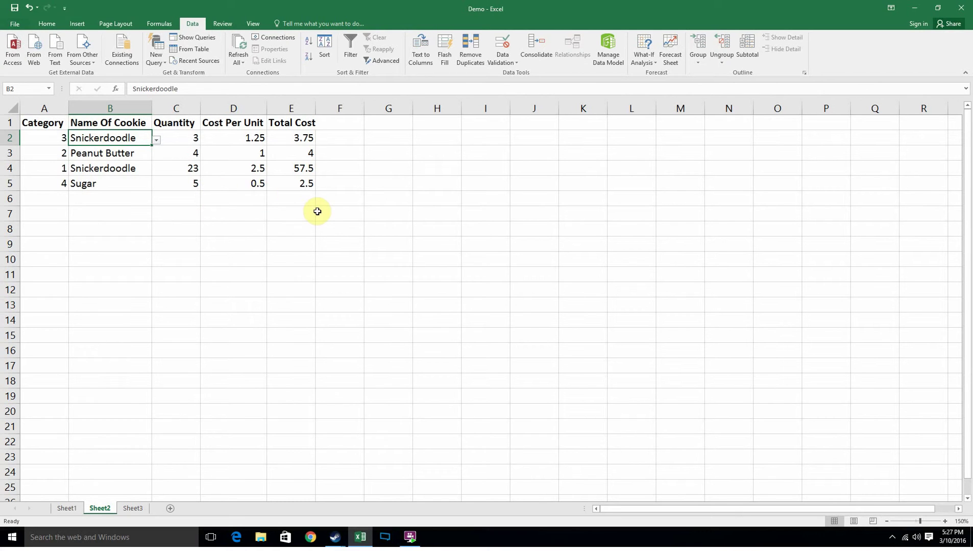
pyautogui.click(157, 141)
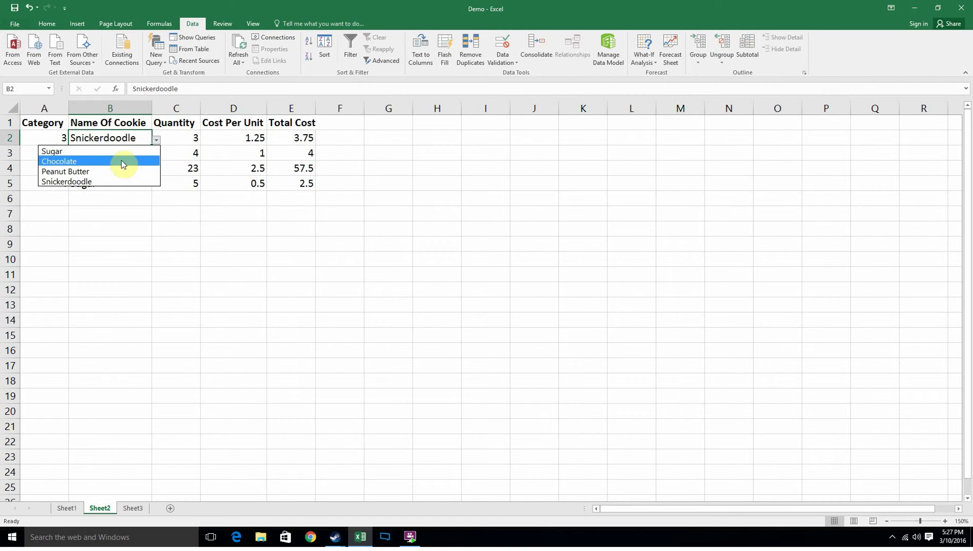
pyautogui.click(122, 182)
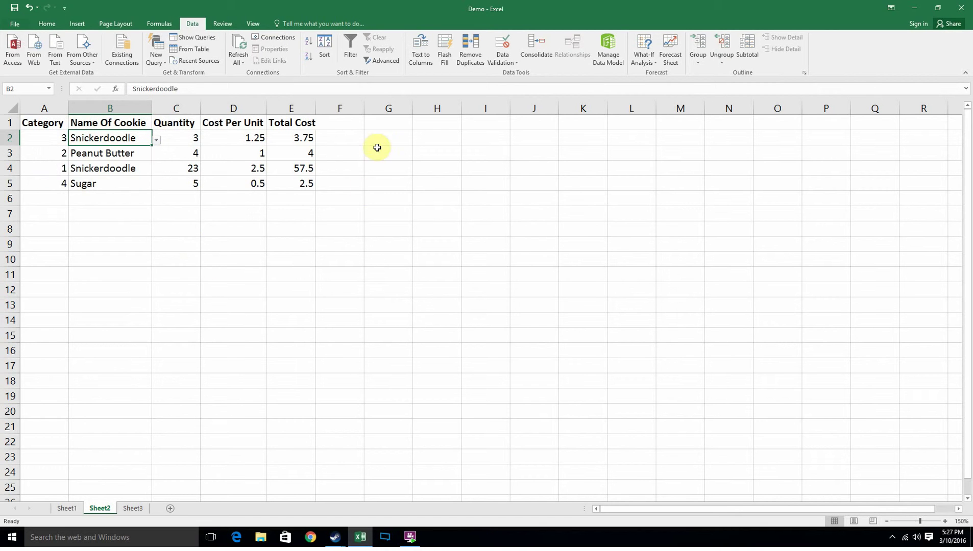
# - Enter Yes, No and Maybe in Sheet3 F2:F4, then go back to Sheet2
pyautogui.click(149, 506)
pyautogui.click(214, 124)
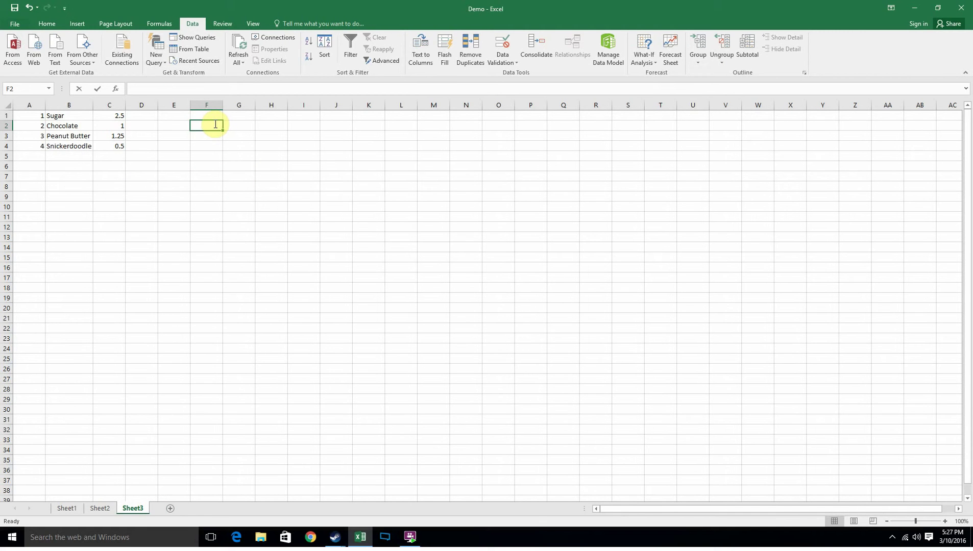
pyautogui.write('YEs')
pyautogui.press('Return')
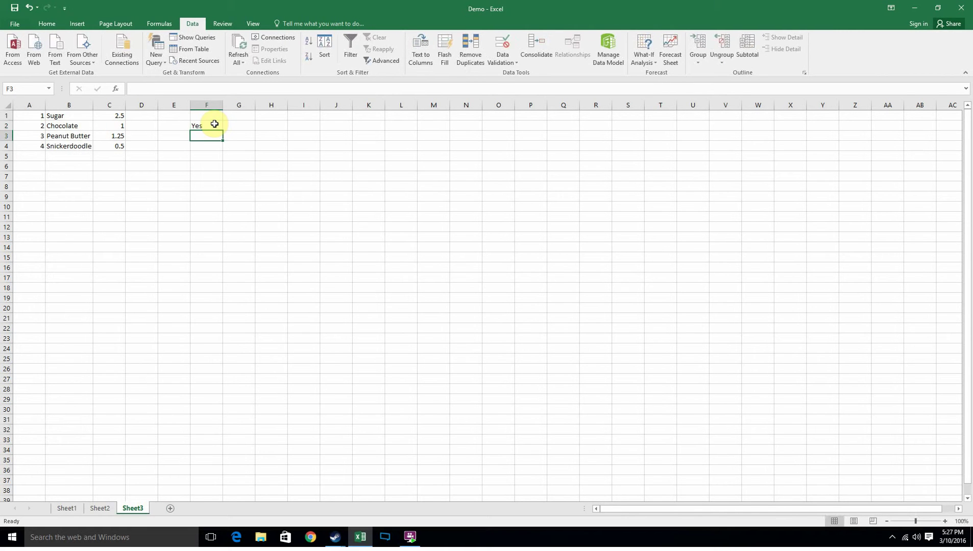
pyautogui.write('NO')
pyautogui.press('Return')
pyautogui.write('M')
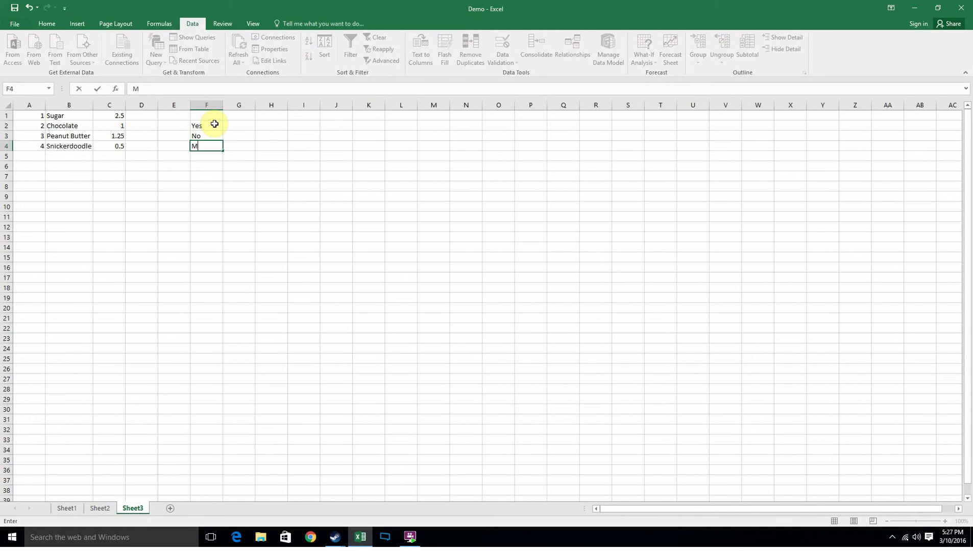
pyautogui.write('aybe')
pyautogui.press('Return')
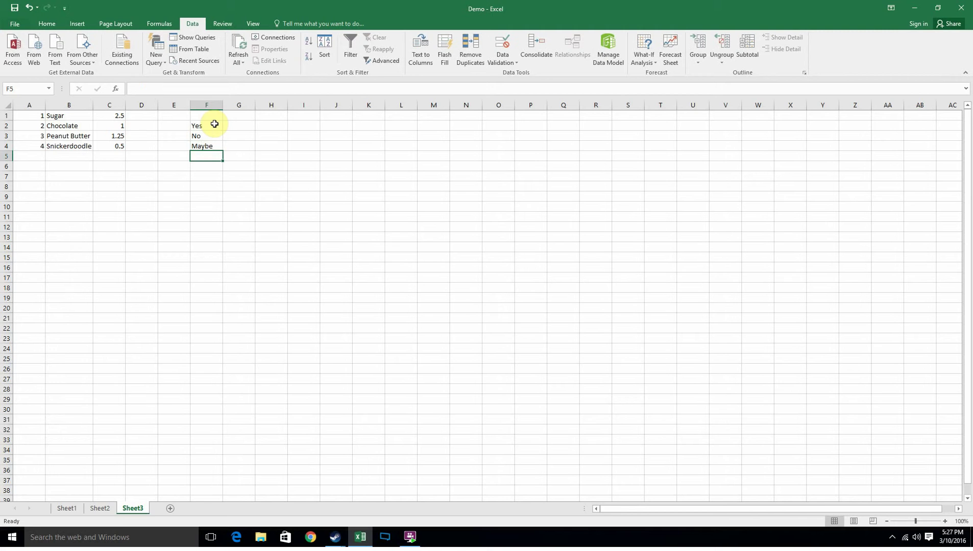
pyautogui.click(101, 508)
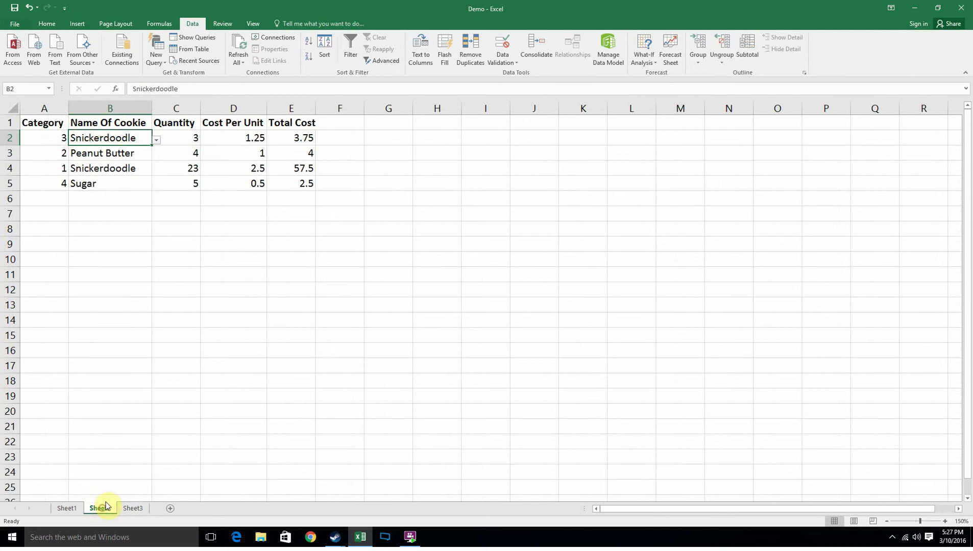
# - Enter 'Do you understand this lesson?' in G1, bold it, and autofit column G
pyautogui.click(385, 172)
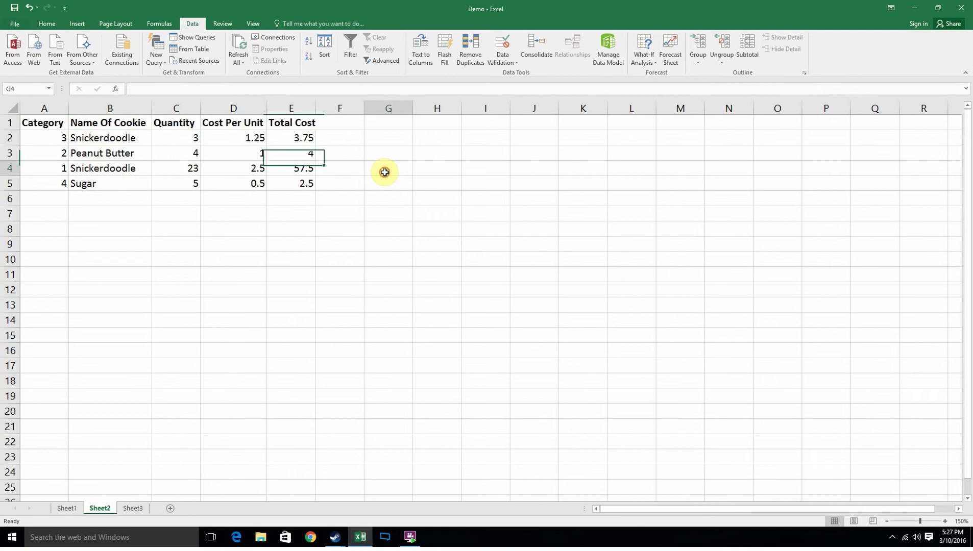
pyautogui.click(396, 126)
pyautogui.write('DO')
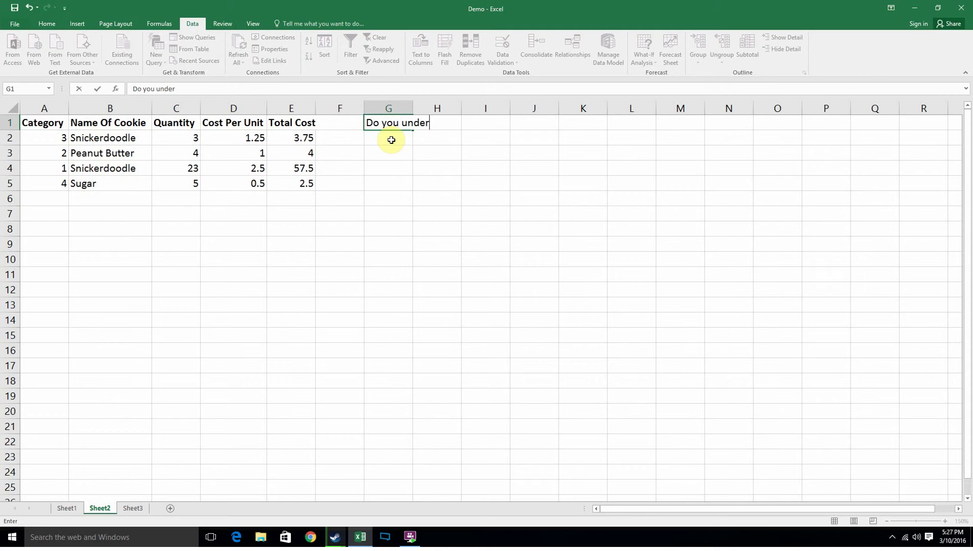
pyautogui.write(' you understand this lesson')
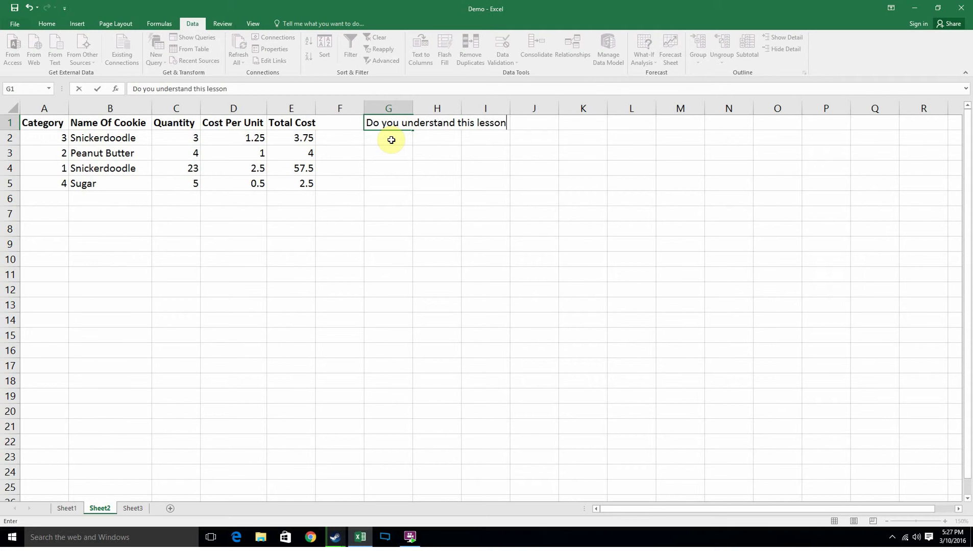
pyautogui.write('?')
pyautogui.hotkey('ctrl', 'Return')
pyautogui.hotkey('ctrl', 'b')
pyautogui.doubleClick(412, 104)
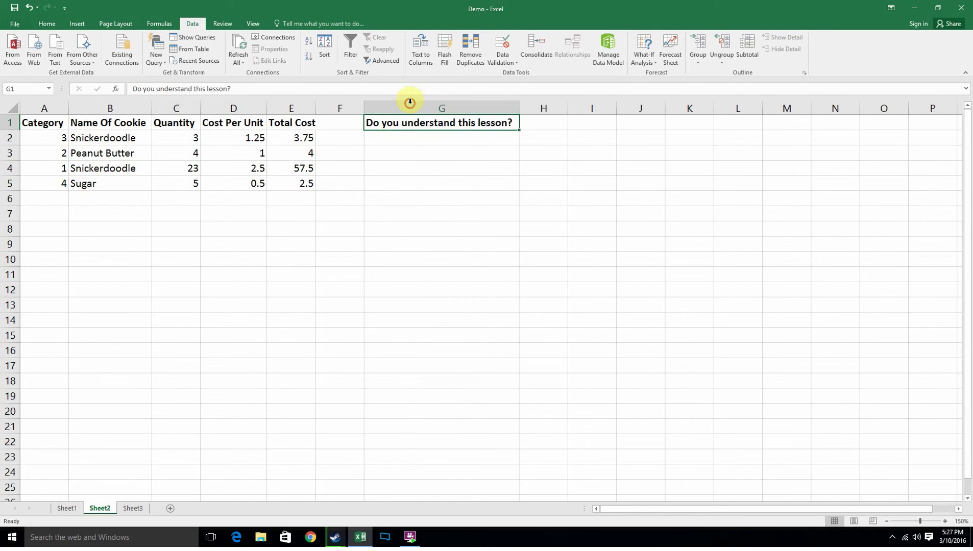
pyautogui.click(541, 124)
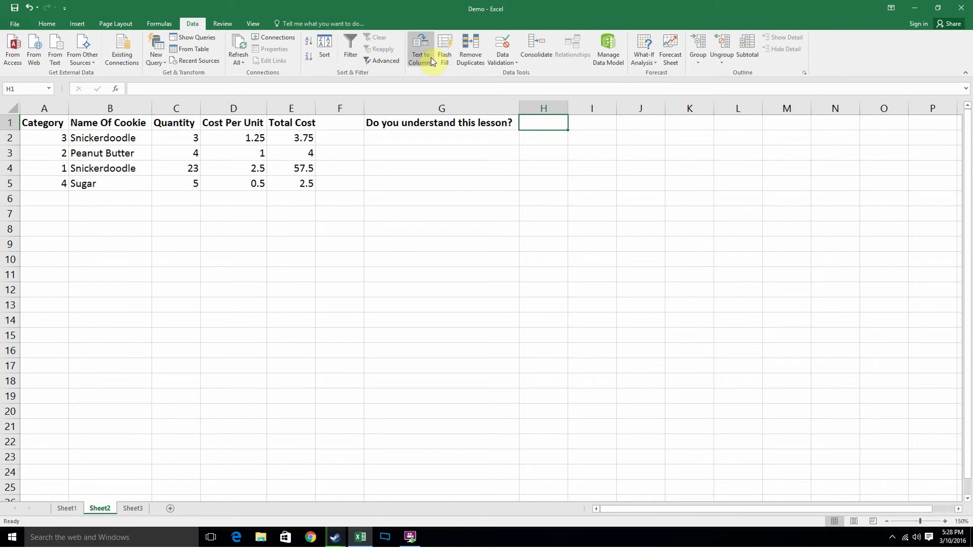
# - Give H1 a List validation sourced from Sheet3 F2:F4 (Yes, No, Maybe)
pyautogui.click(503, 48)
pyautogui.click(514, 217)
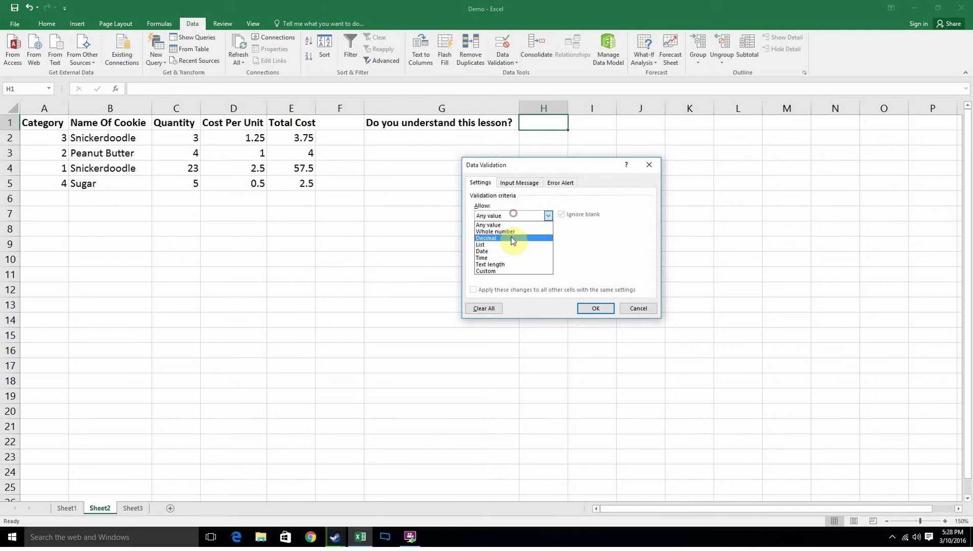
pyautogui.click(508, 249)
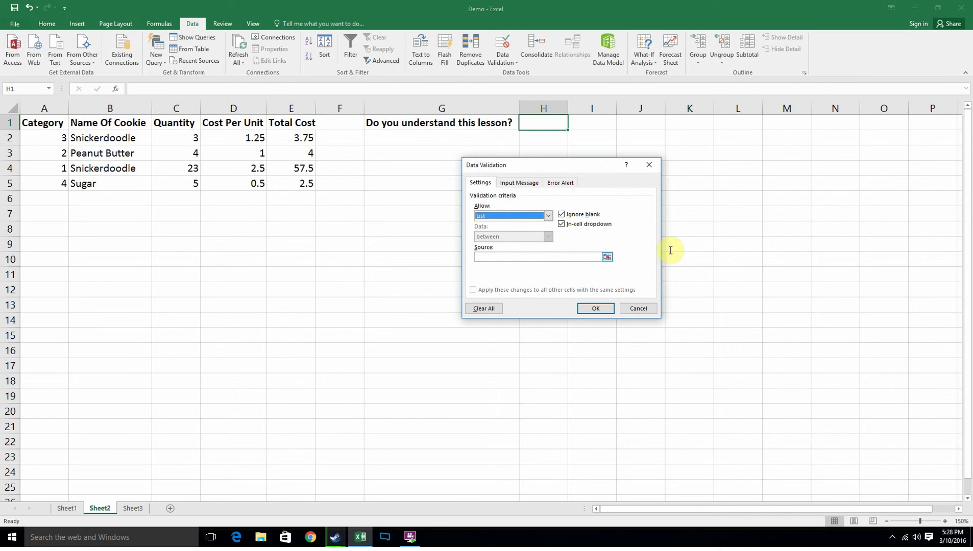
pyautogui.click(607, 257)
pyautogui.click(130, 509)
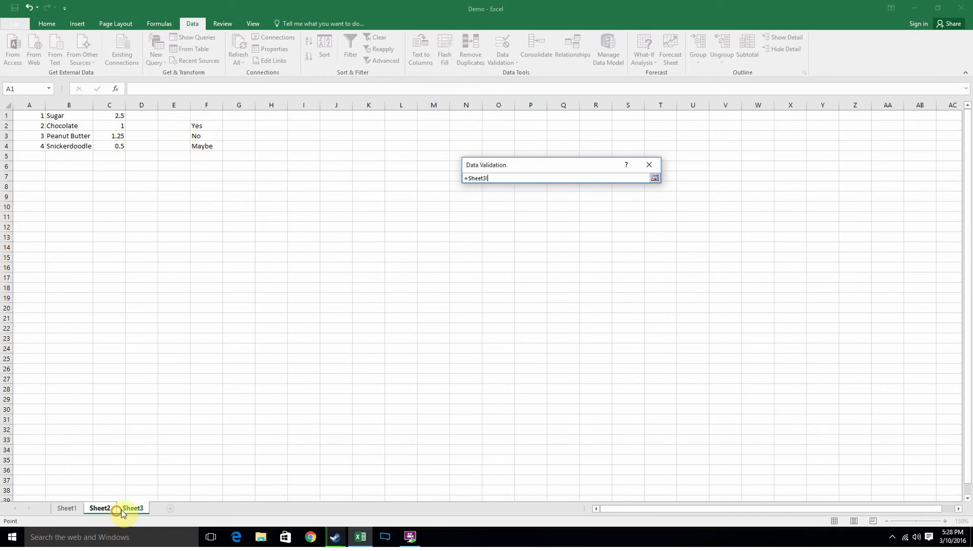
pyautogui.moveTo(203, 125); pyautogui.dragTo(209, 147)
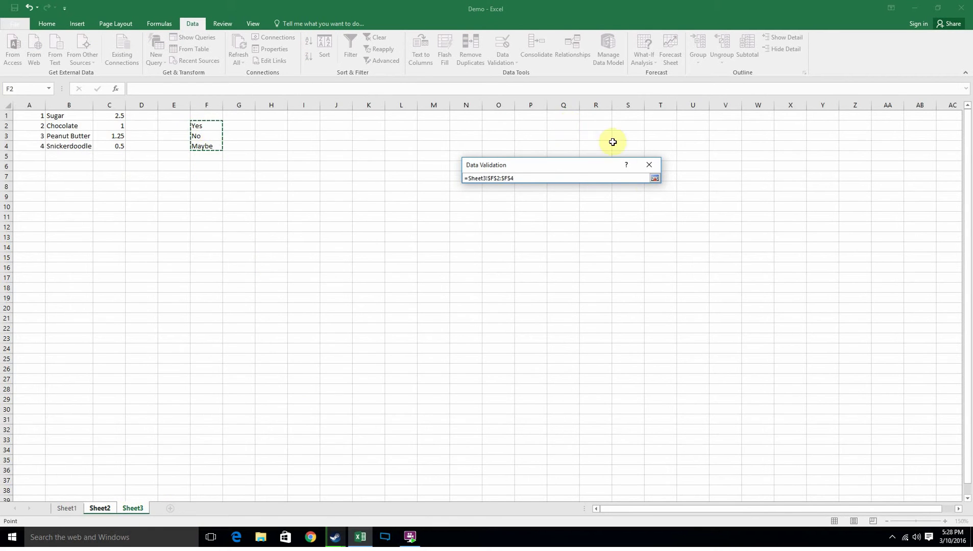
pyautogui.click(654, 178)
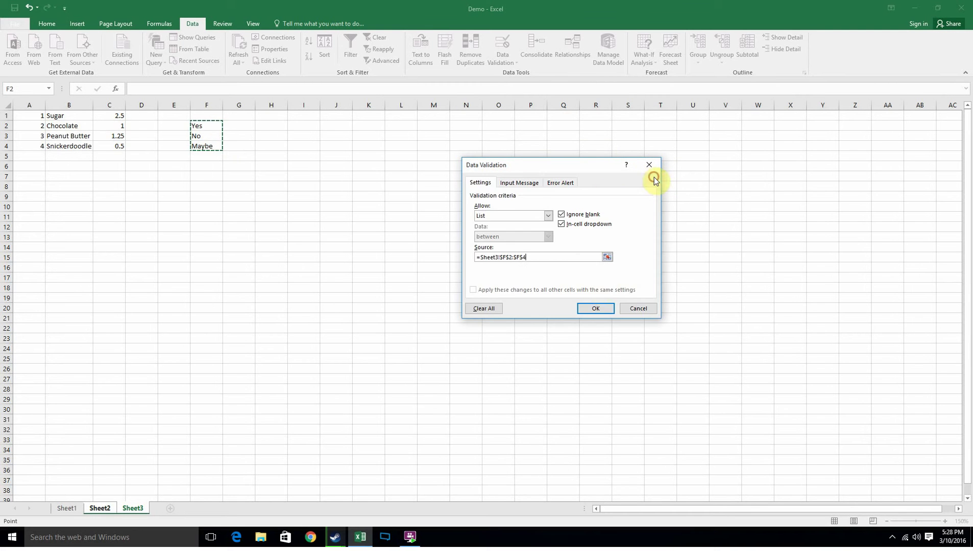
pyautogui.click(593, 308)
# - Choose Maybe from H1's drop-down, then select G1:H1 and click away to H5
pyautogui.click(573, 125)
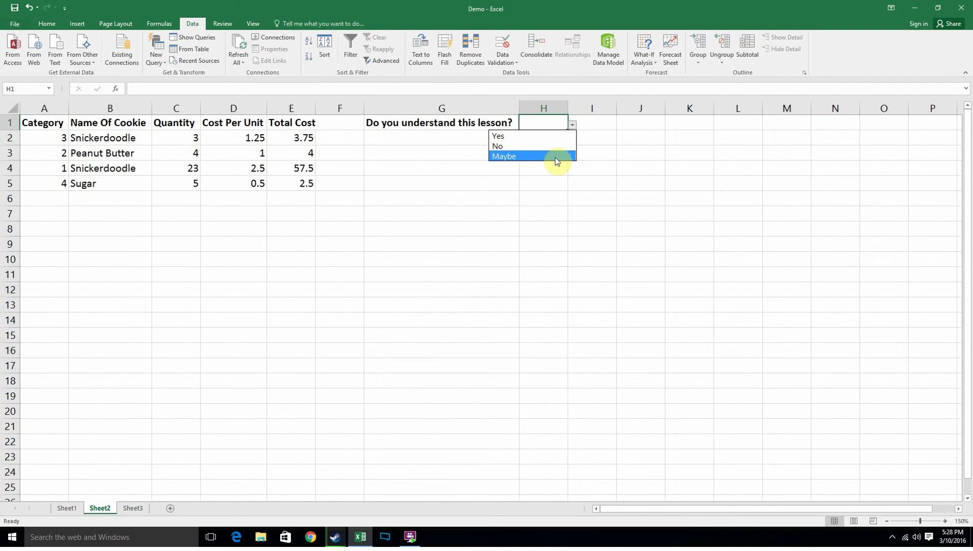
pyautogui.click(554, 158)
pyautogui.click(555, 158)
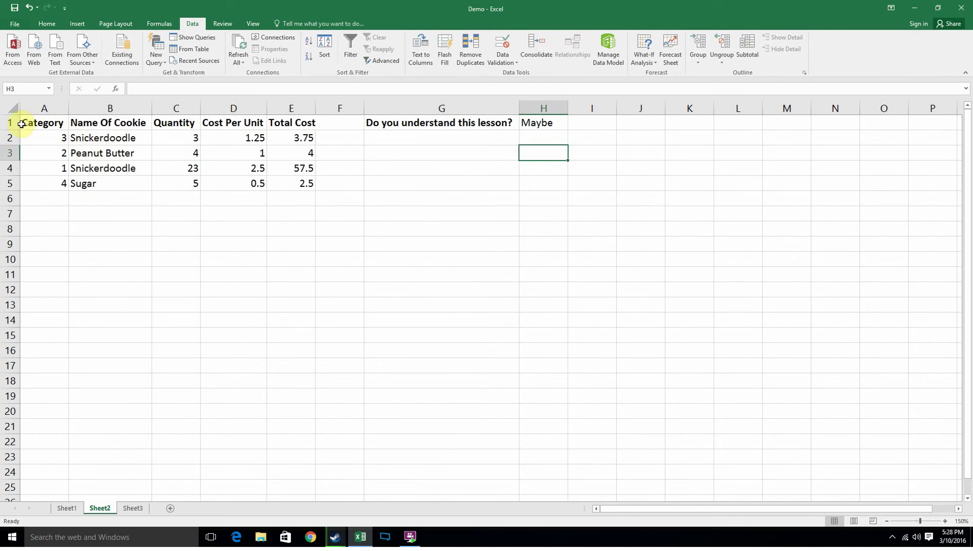
pyautogui.moveTo(398, 123); pyautogui.dragTo(544, 115)
pyautogui.click(541, 185)
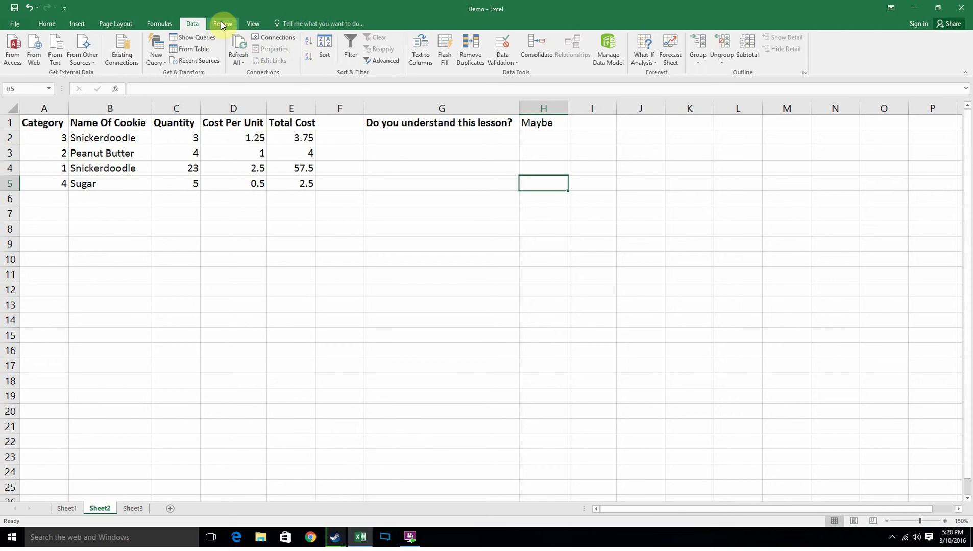
# - Freeze the top row of Sheet2 and scroll to check the header stays fixed
pyautogui.click(250, 24)
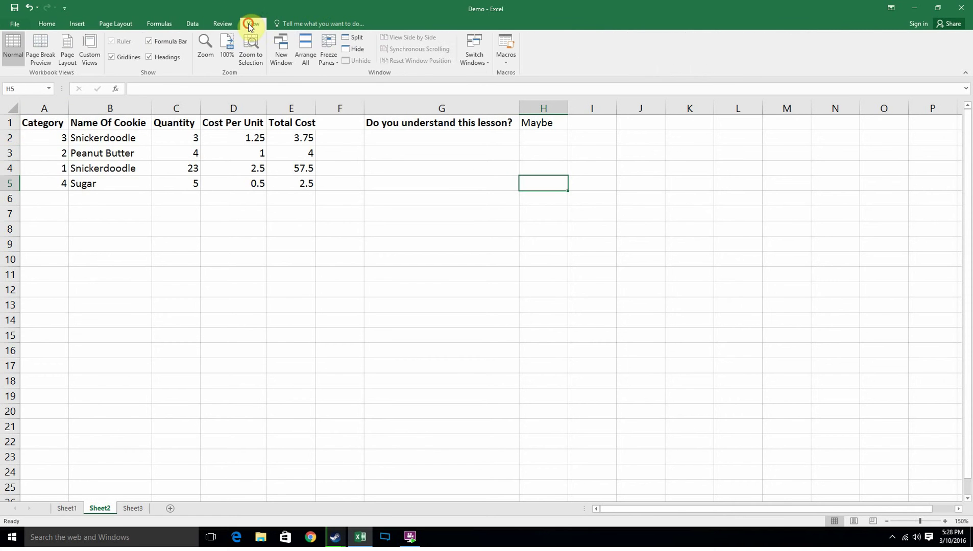
pyautogui.click(339, 63)
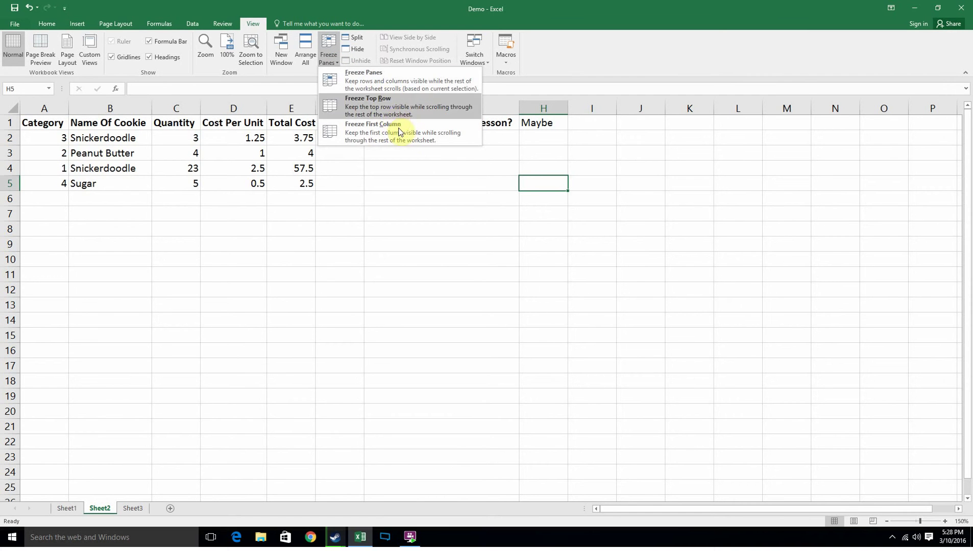
pyautogui.click(397, 104)
pyautogui.scroll(-1, 395, 280)
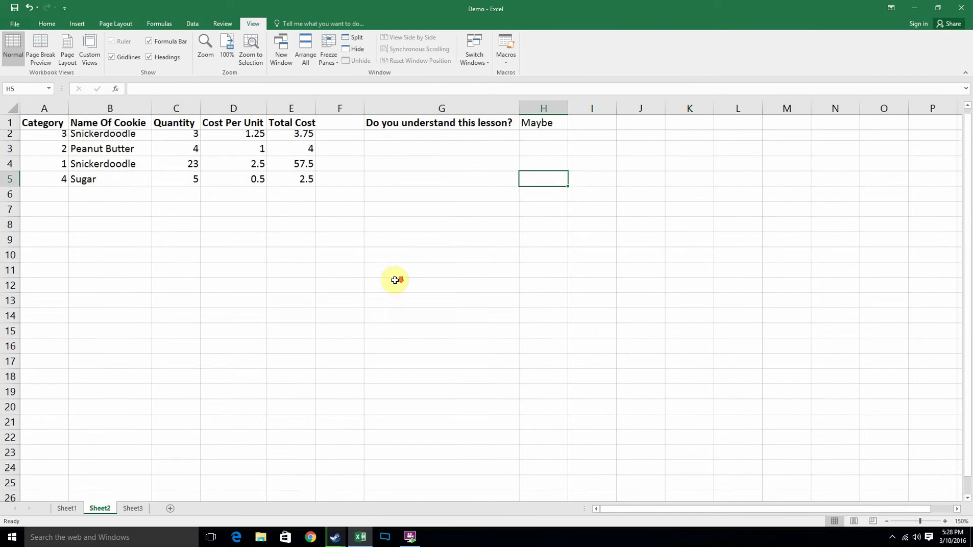
pyautogui.scroll(-7, 395, 280)
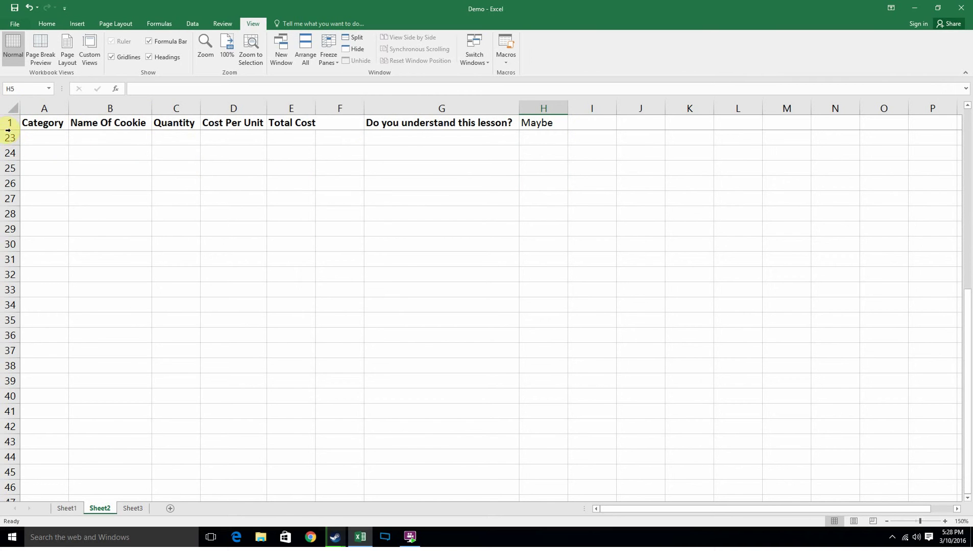
pyautogui.scroll(7, 109, 238)
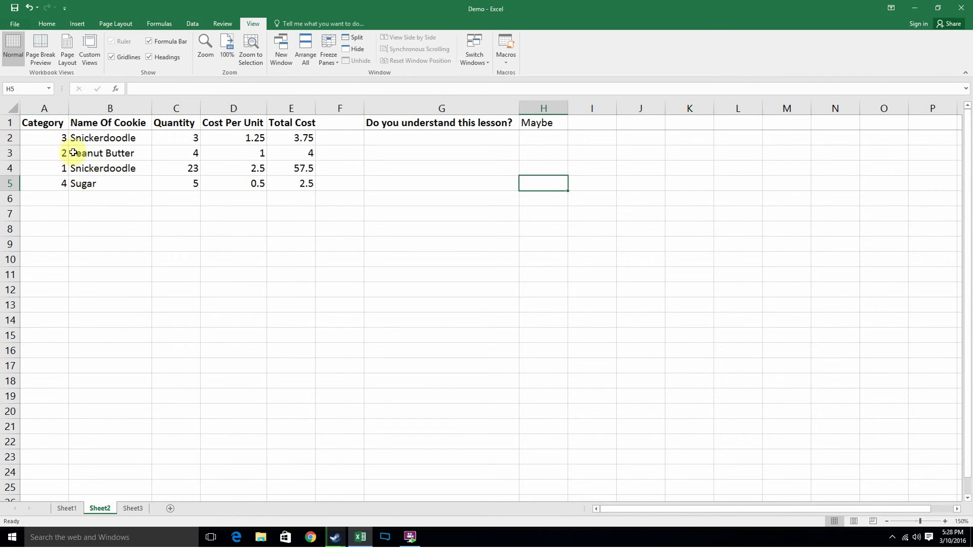
# - Select the first cookie rows from A2 and extend them down to row 96
pyautogui.moveTo(57, 134); pyautogui.dragTo(269, 321)
pyautogui.scroll(12, 269, 323)
pyautogui.scroll(9, 269, 322)
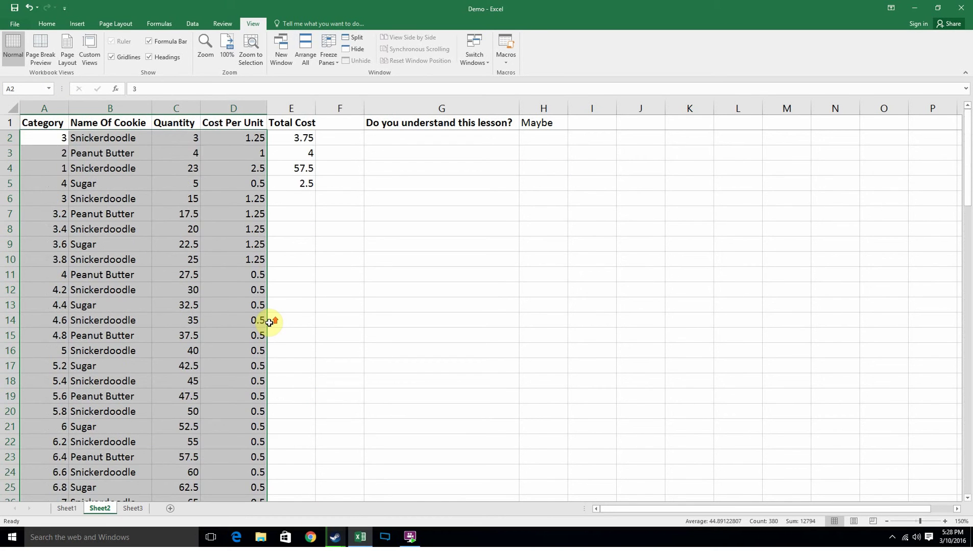
pyautogui.scroll(-7, 269, 323)
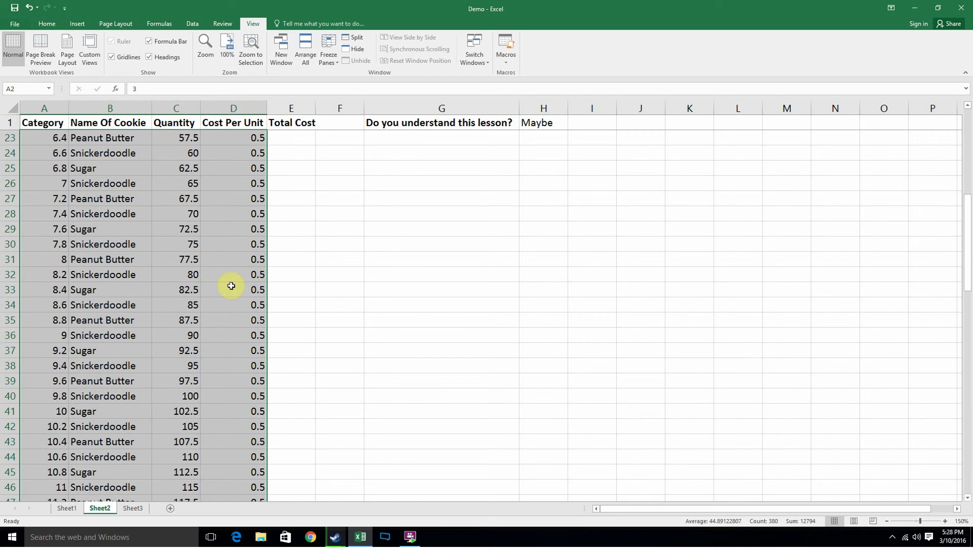
pyautogui.scroll(-13, 231, 306)
pyautogui.scroll(-7, 232, 300)
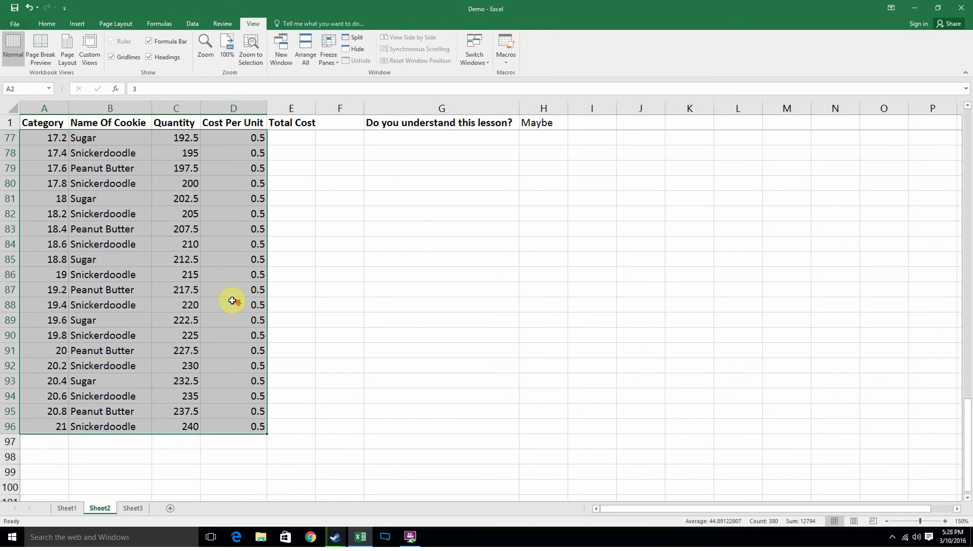
pyautogui.scroll(4, 174, 288)
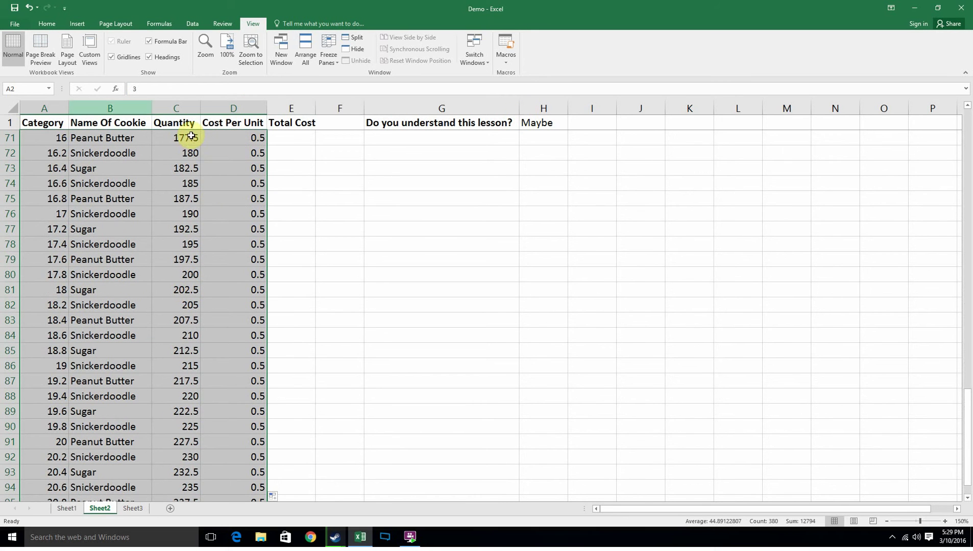
pyautogui.scroll(20, 222, 262)
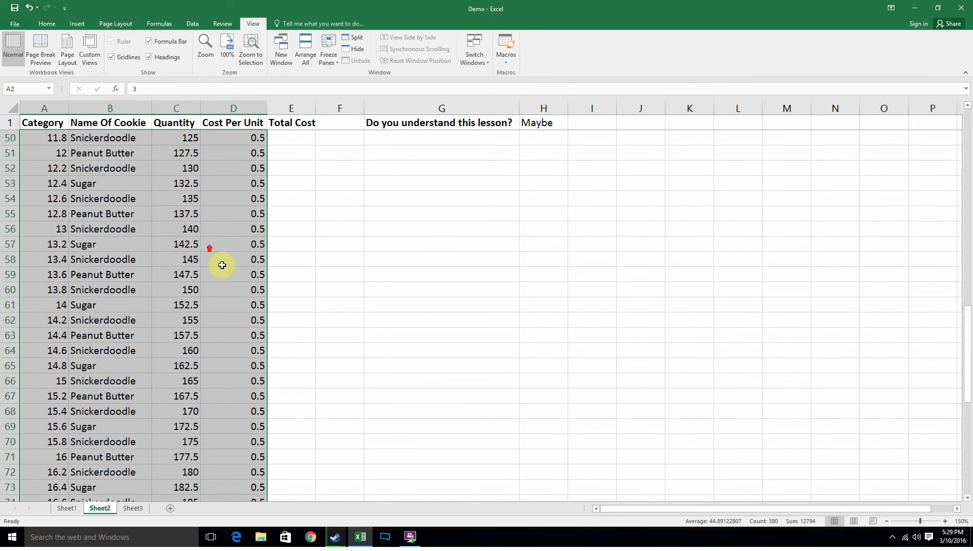
# - Unfreeze the top row, try Freeze First Column, then unfreeze panes again
pyautogui.click(50, 123)
pyautogui.click(328, 51)
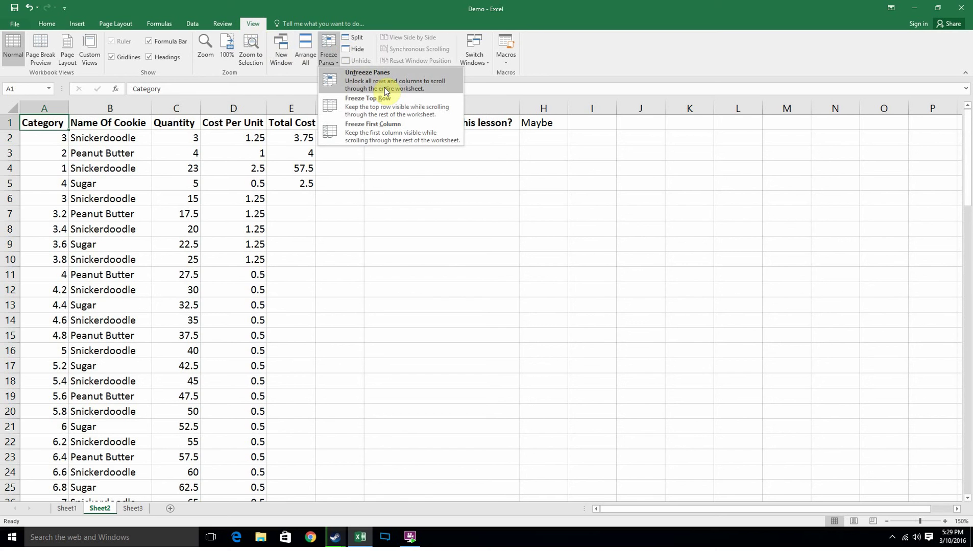
pyautogui.click(386, 88)
pyautogui.click(328, 51)
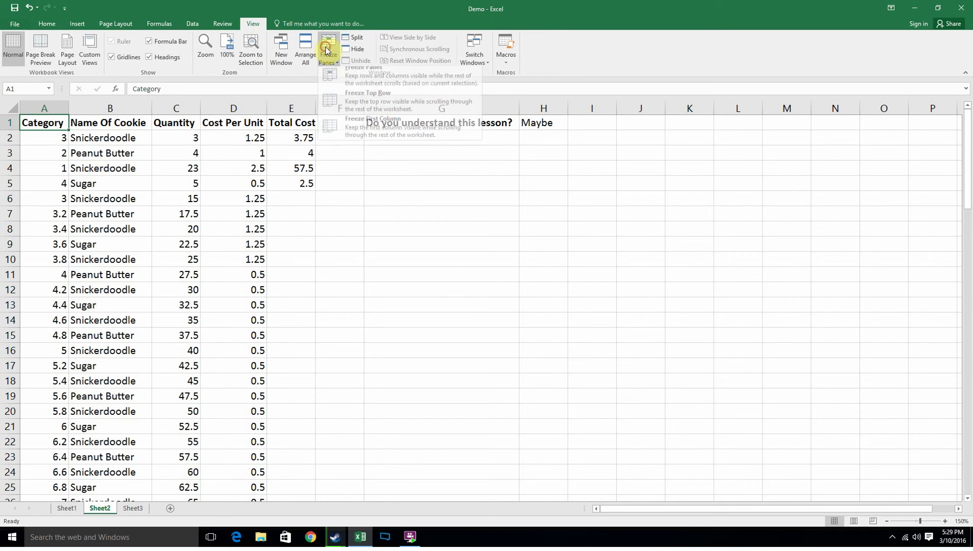
pyautogui.click(379, 140)
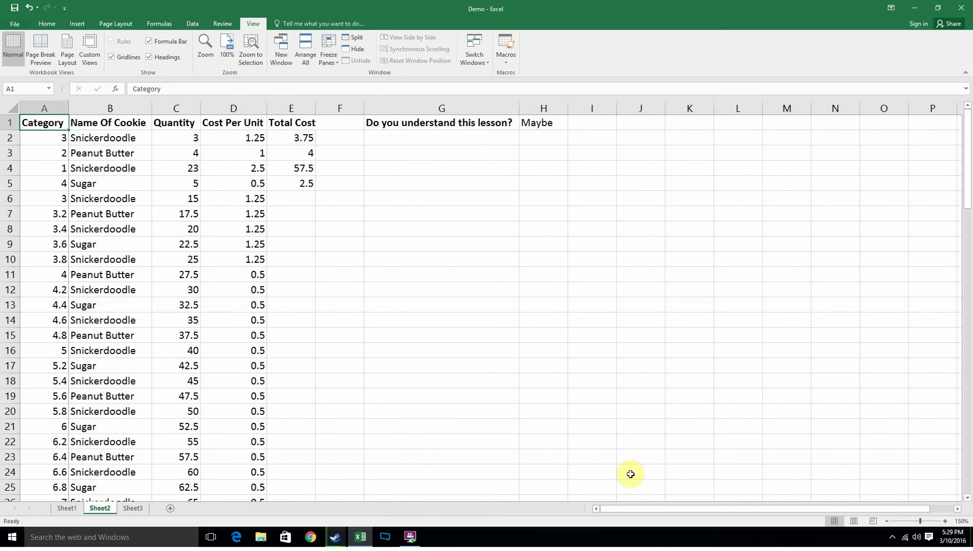
pyautogui.moveTo(625, 507); pyautogui.dragTo(406, 469)
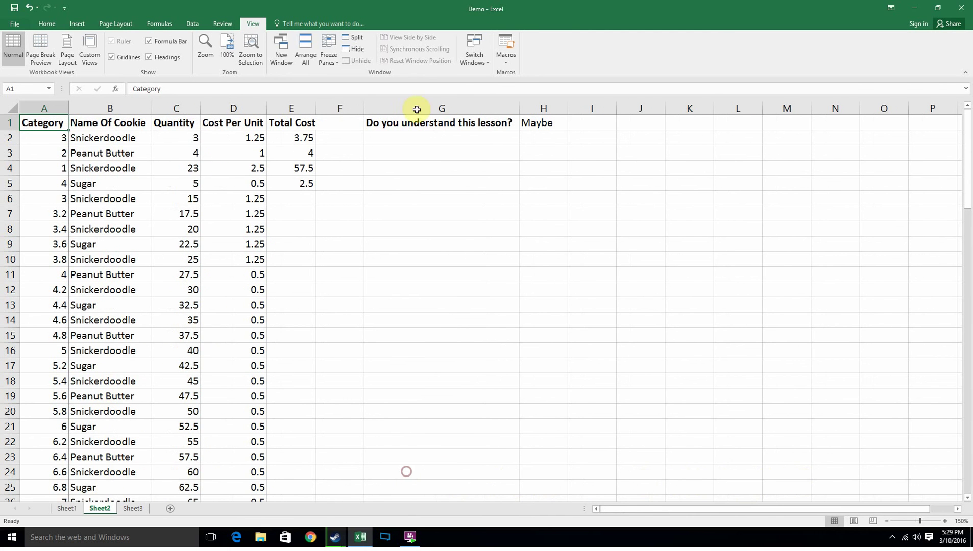
pyautogui.click(326, 50)
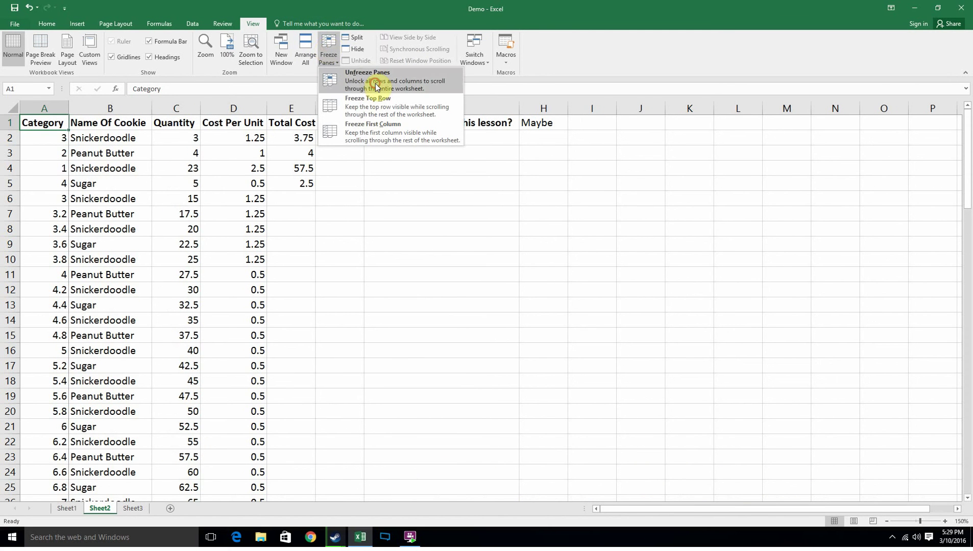
pyautogui.click(376, 87)
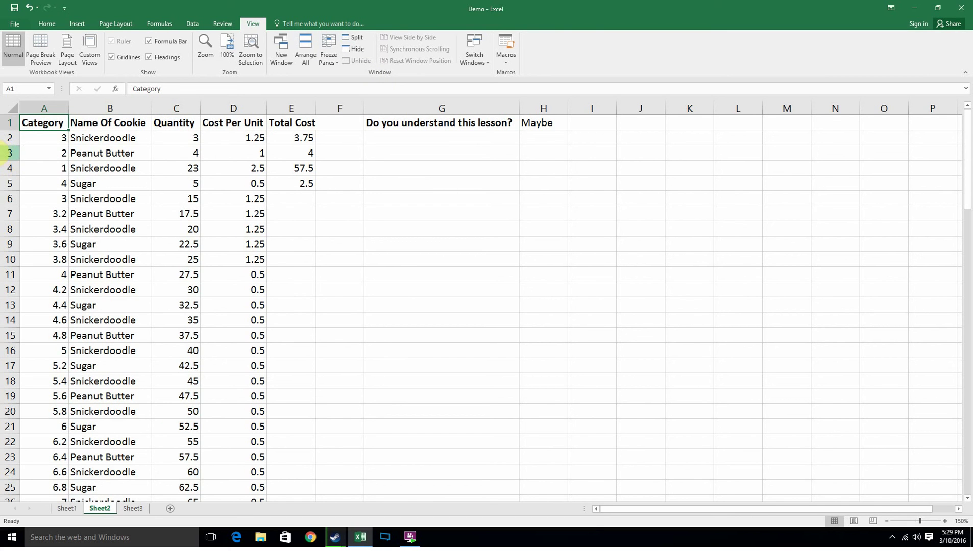
pyautogui.click(6, 150)
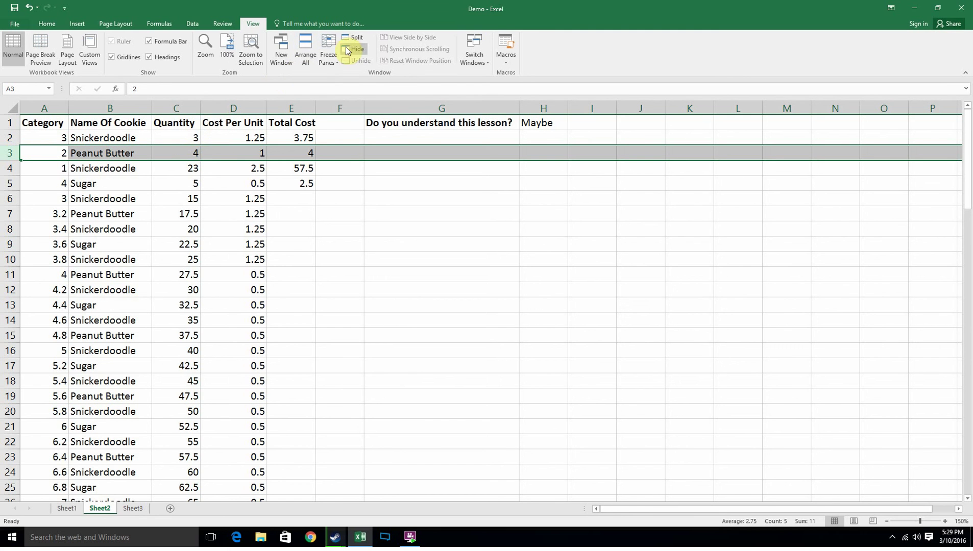
pyautogui.click(329, 48)
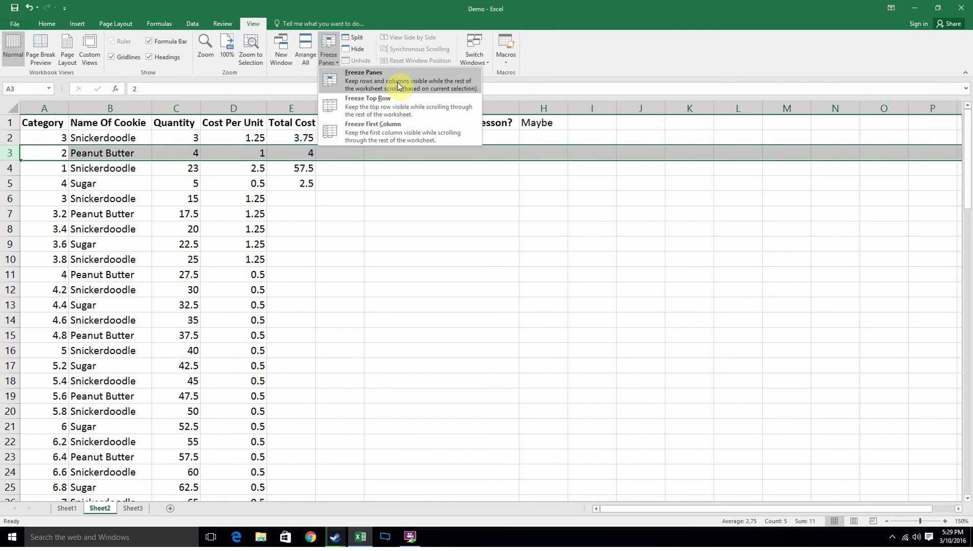
pyautogui.click(398, 87)
pyautogui.scroll(-20, 243, 265)
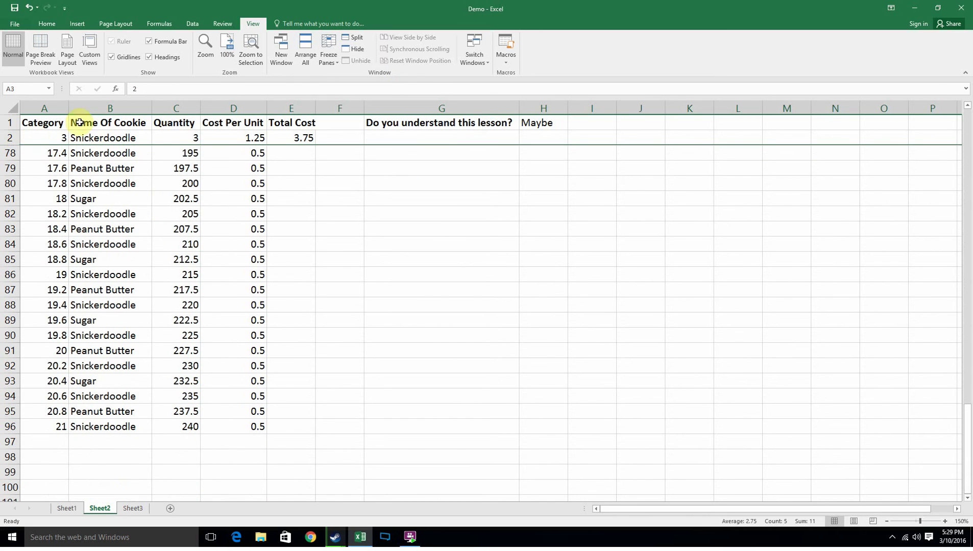
pyautogui.scroll(-2, 256, 139)
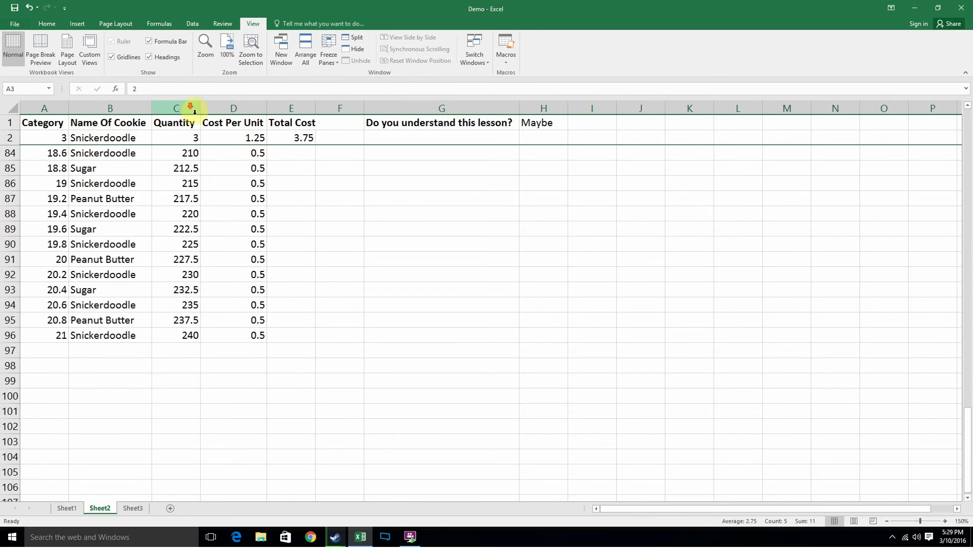
pyautogui.scroll(-4, 267, 163)
pyautogui.scroll(7, 299, 169)
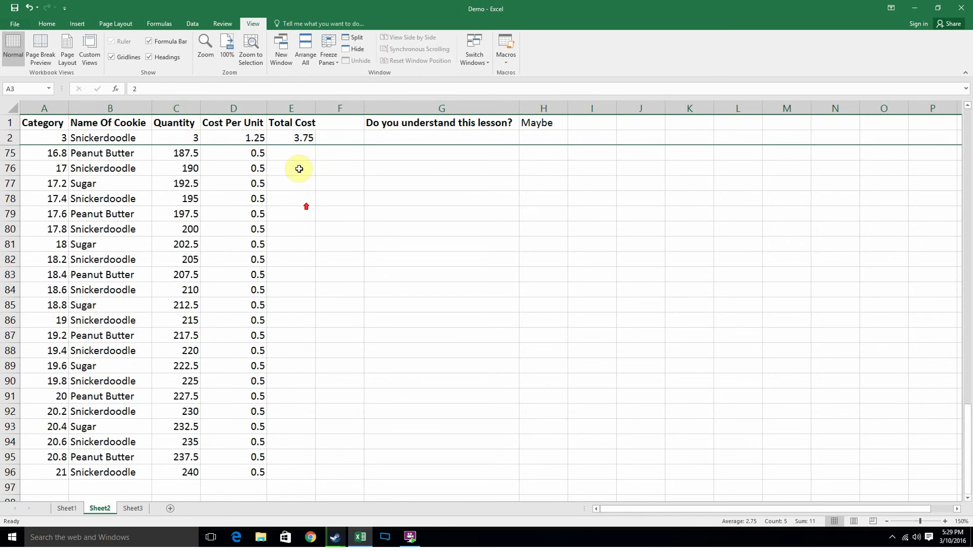
pyautogui.scroll(20, 299, 168)
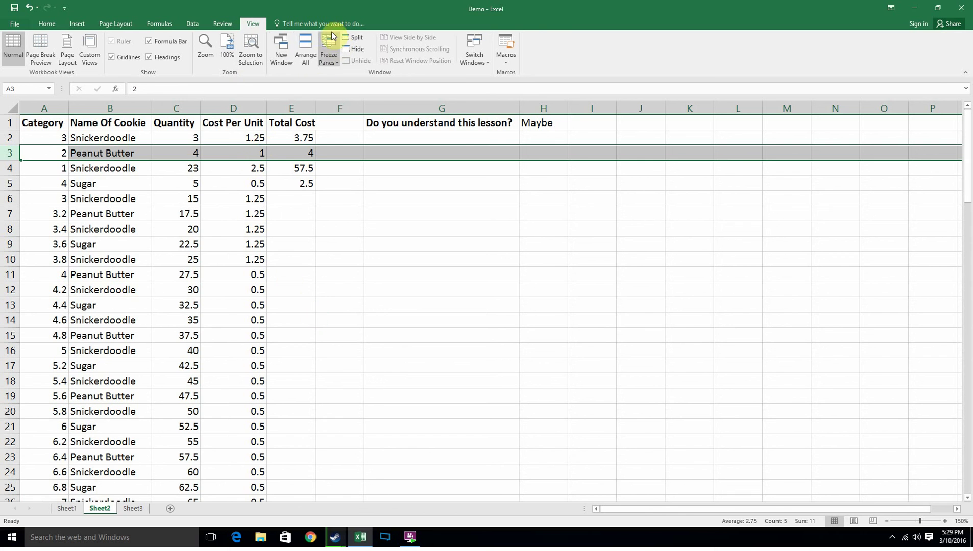
pyautogui.click(328, 57)
pyautogui.click(367, 79)
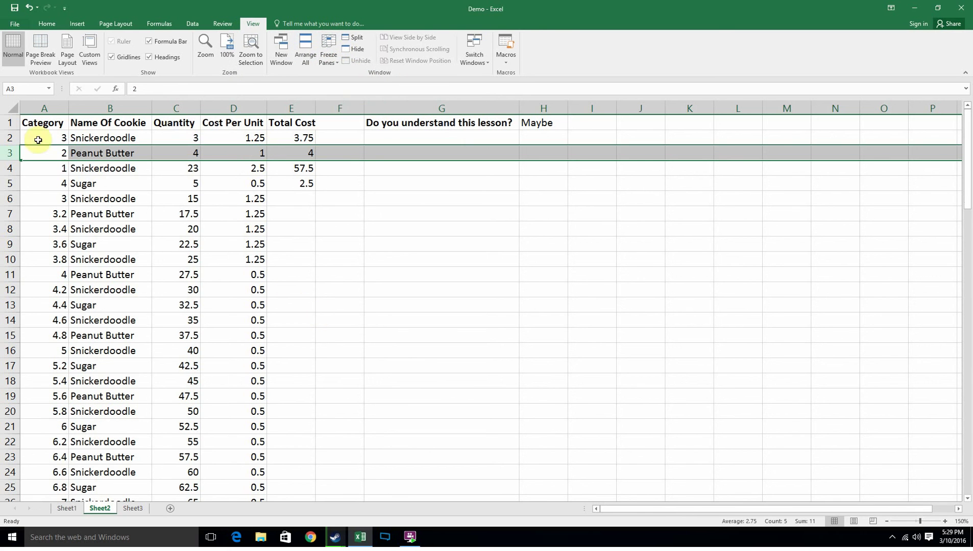
# - Select column C and freeze panes so columns A and B stay visible
pyautogui.click(177, 108)
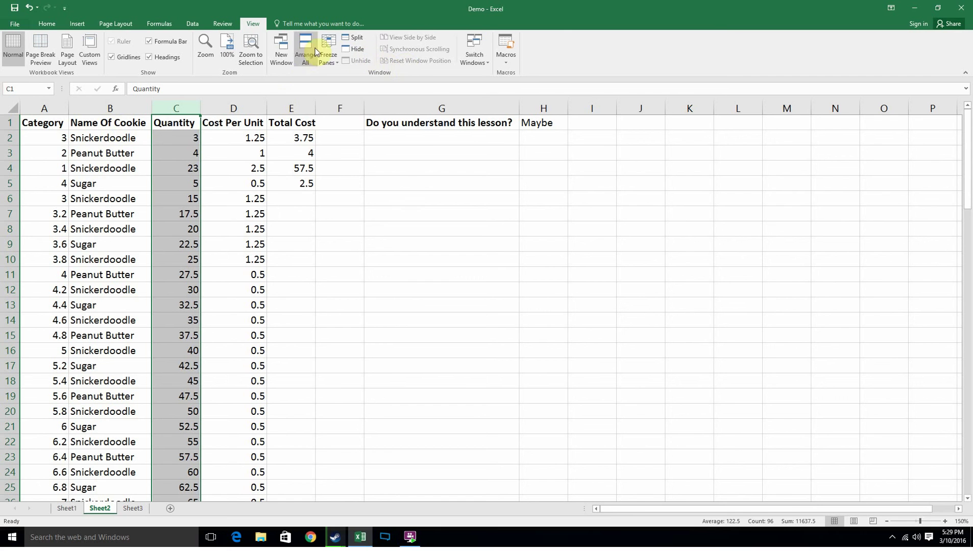
pyautogui.click(331, 54)
pyautogui.click(368, 77)
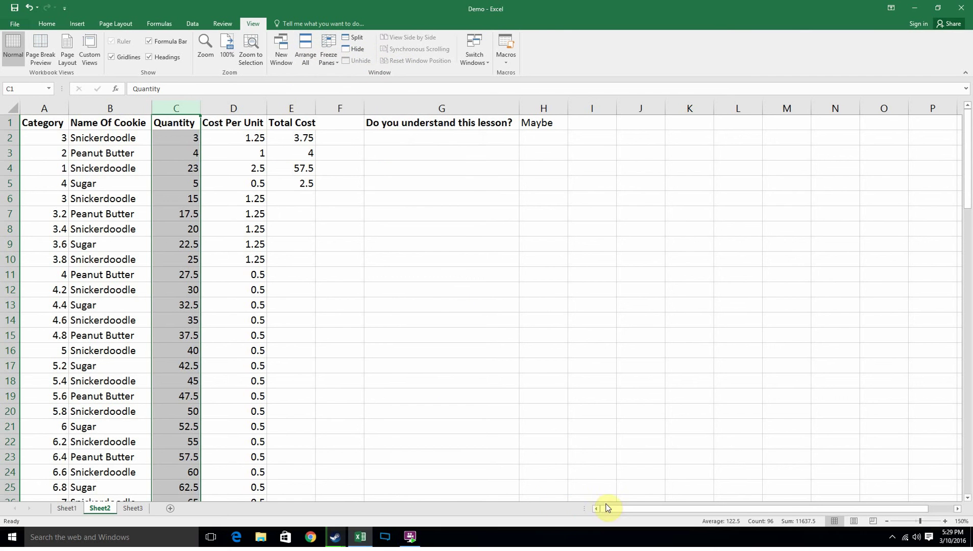
pyautogui.moveTo(610, 507); pyautogui.dragTo(358, 405)
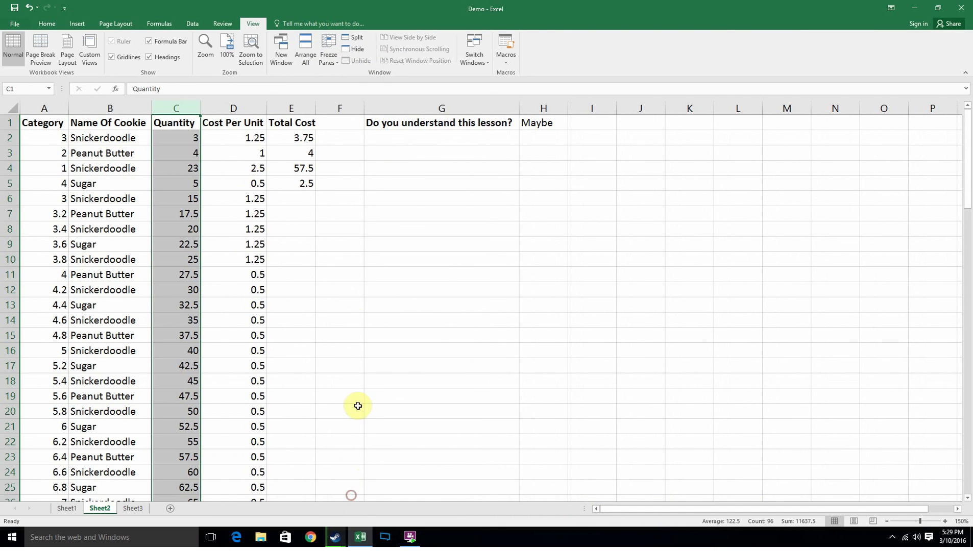
pyautogui.click(369, 225)
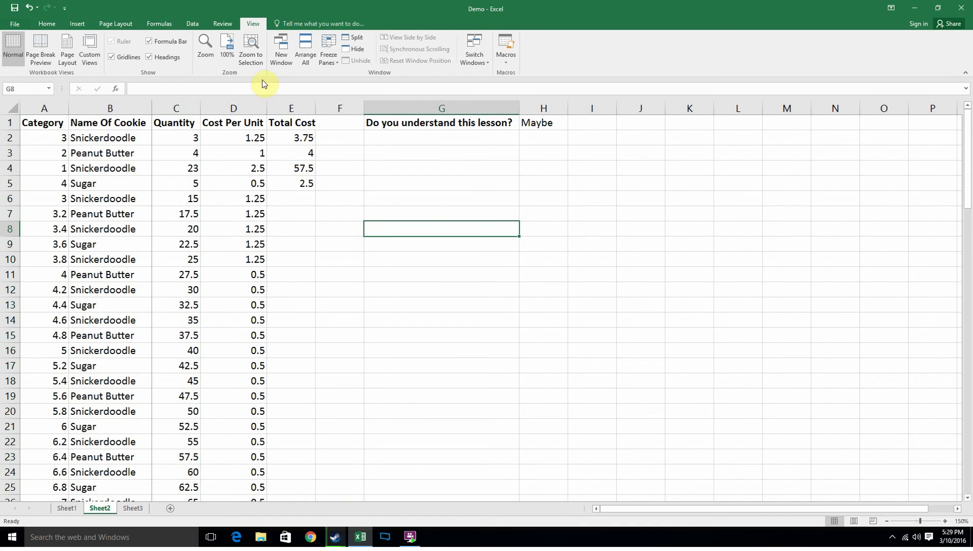